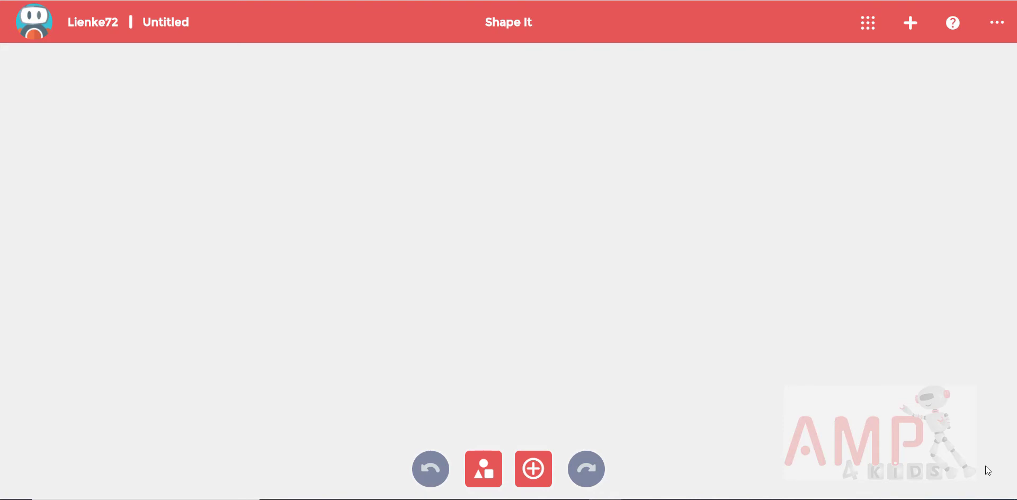
Add a single ball of material in the empty workspace as the body.
click(541, 467)
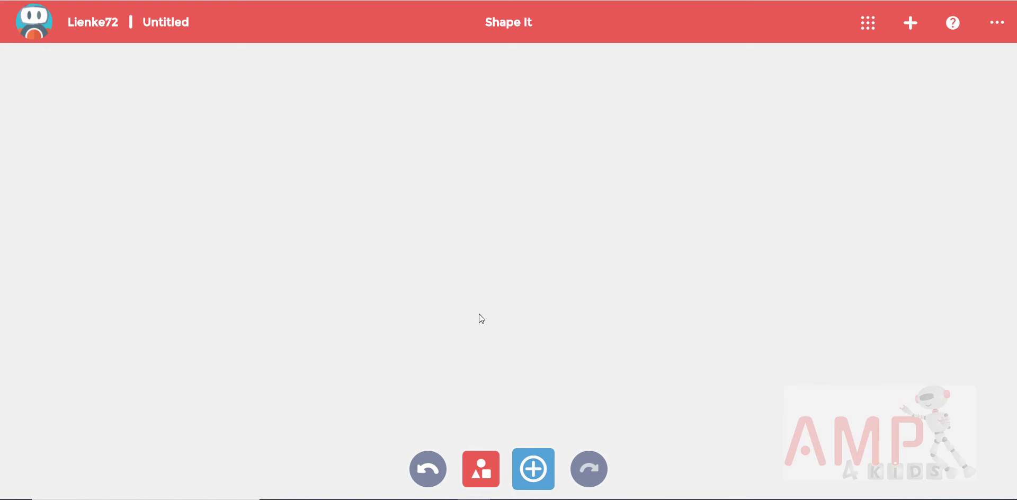
click(459, 295)
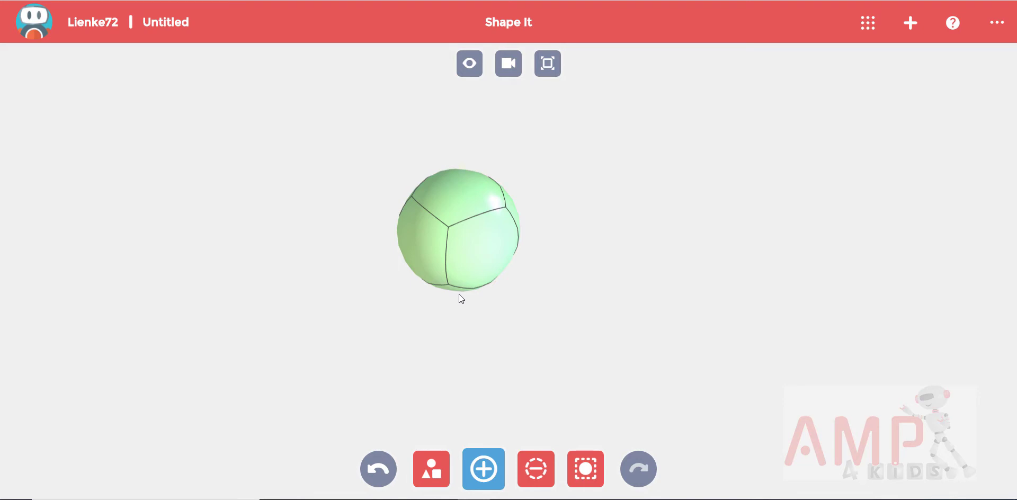
click(489, 471)
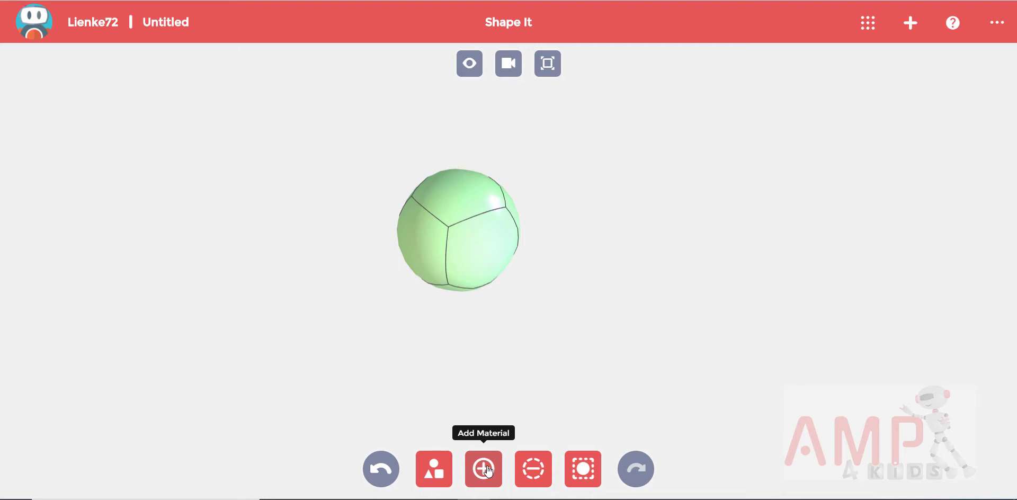
Sharpen the ball's front face and push it inward so the ball gets a shortened, flat side.
click(486, 263)
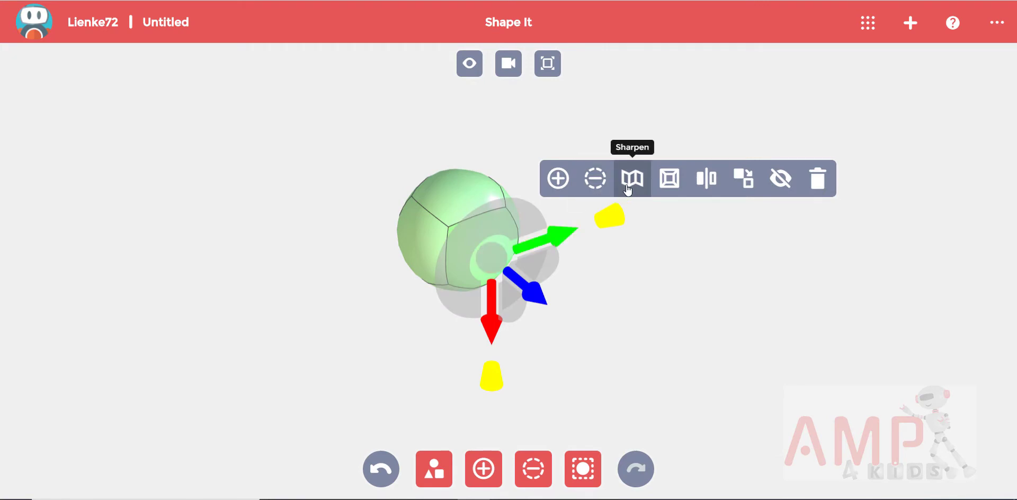
click(628, 190)
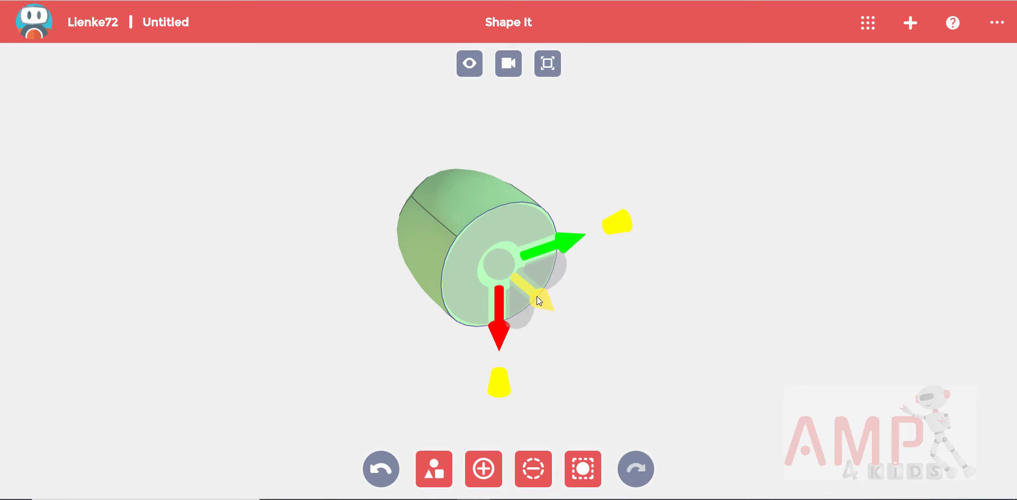
drag(536, 297, 514, 273)
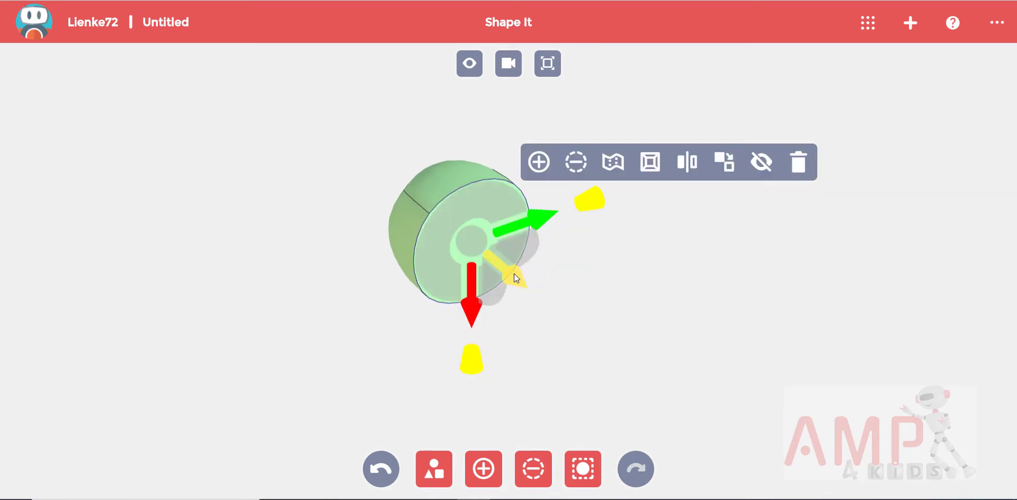
Duplicate the whole flat-sided ball, viewed from its rounded side, and move the copy straight up above the original.
click(510, 76)
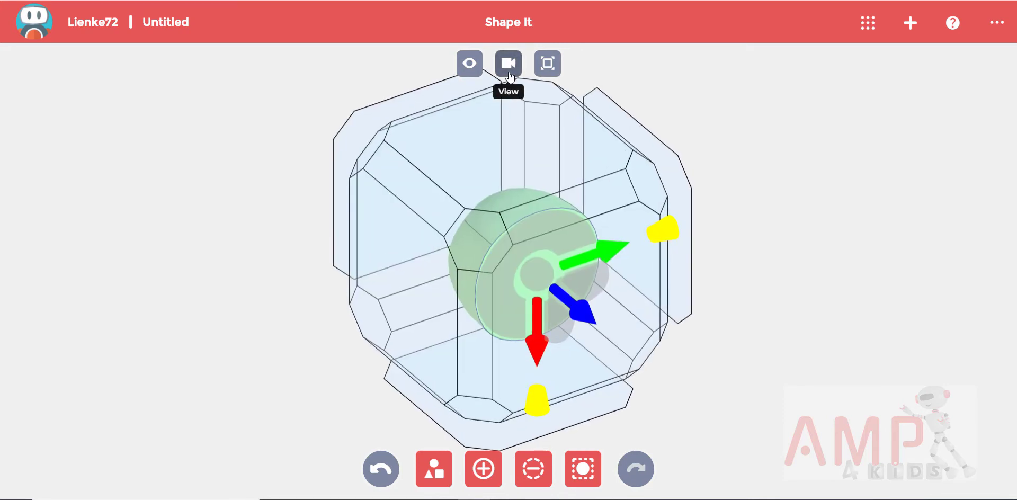
click(442, 93)
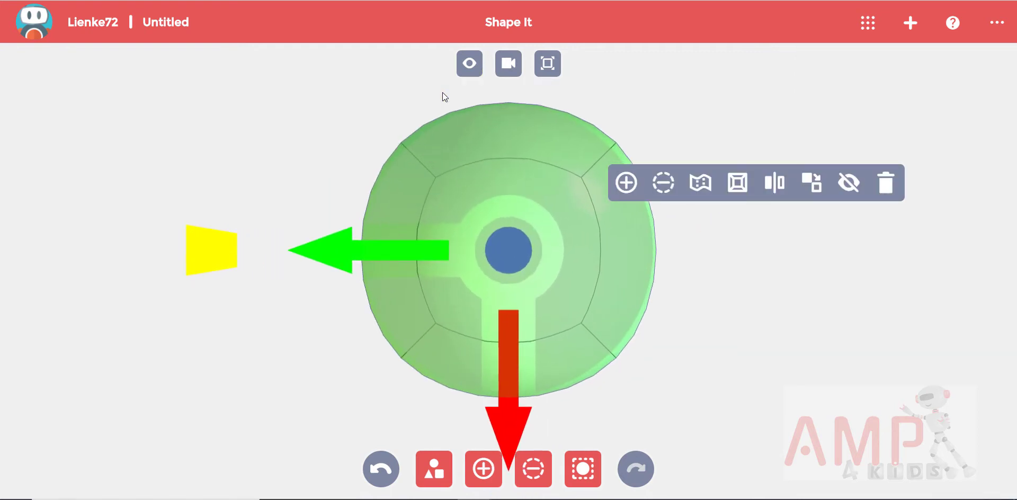
scroll(443, 92, down, 5)
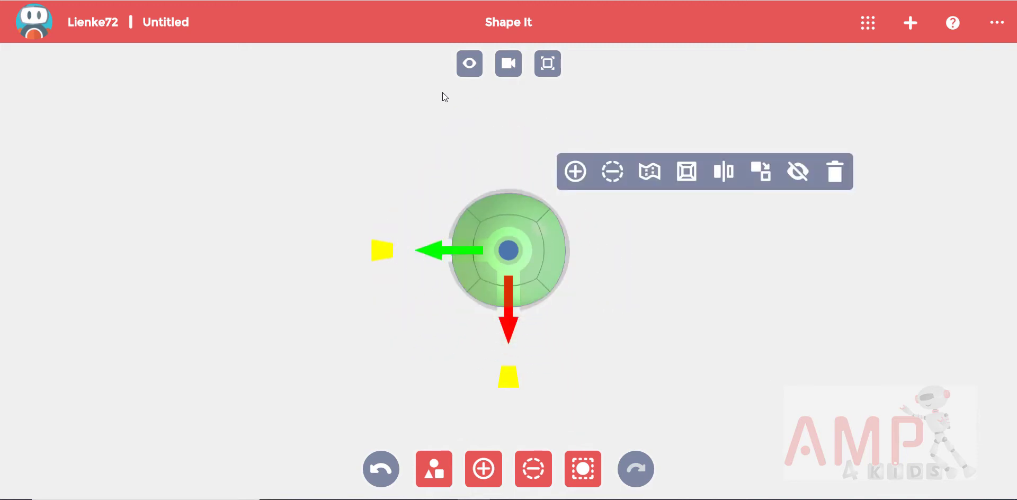
click(583, 469)
click(541, 233)
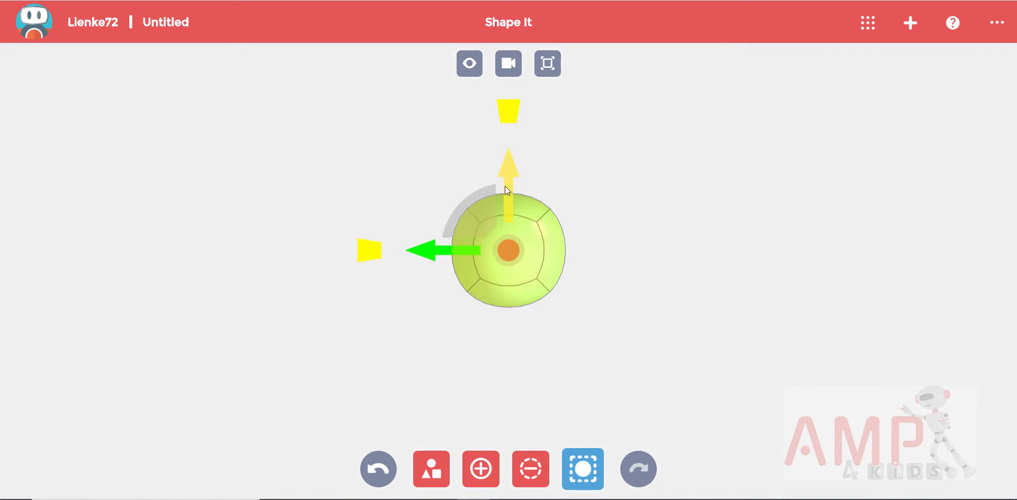
drag(508, 182, 512, 106)
Scale the upper ball down to head size and lower it until it overlaps the body.
drag(371, 171, 405, 173)
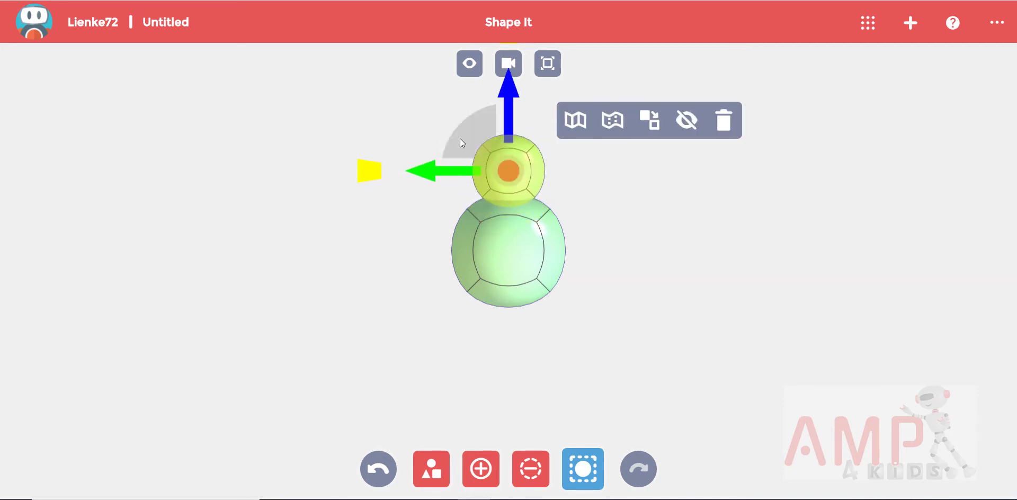
drag(508, 110, 511, 118)
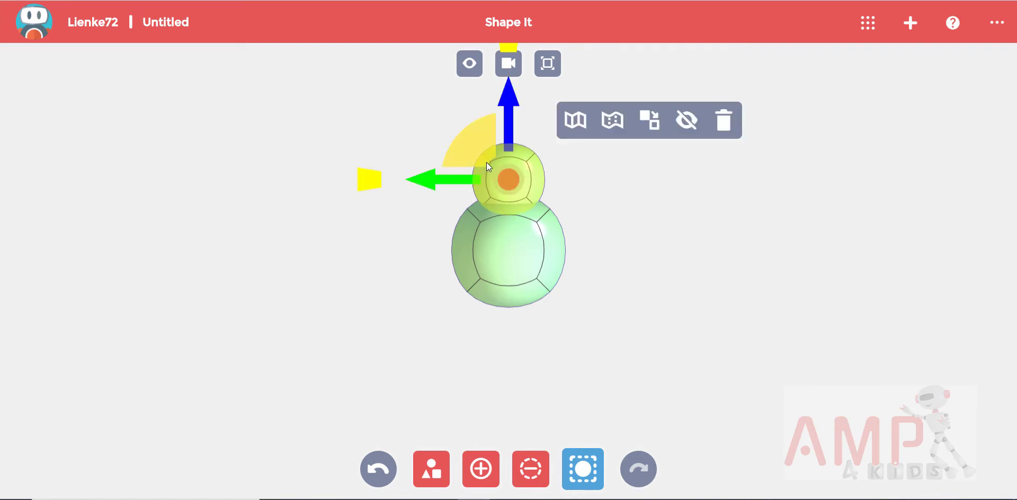
click(578, 208)
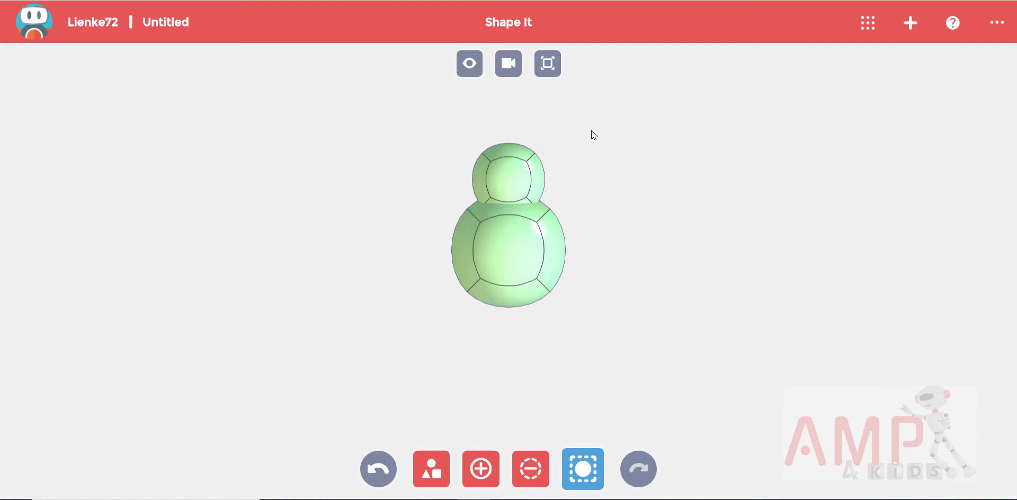
In a side view, shift the head backward until its flat back lines up with the flat back of the body.
click(510, 64)
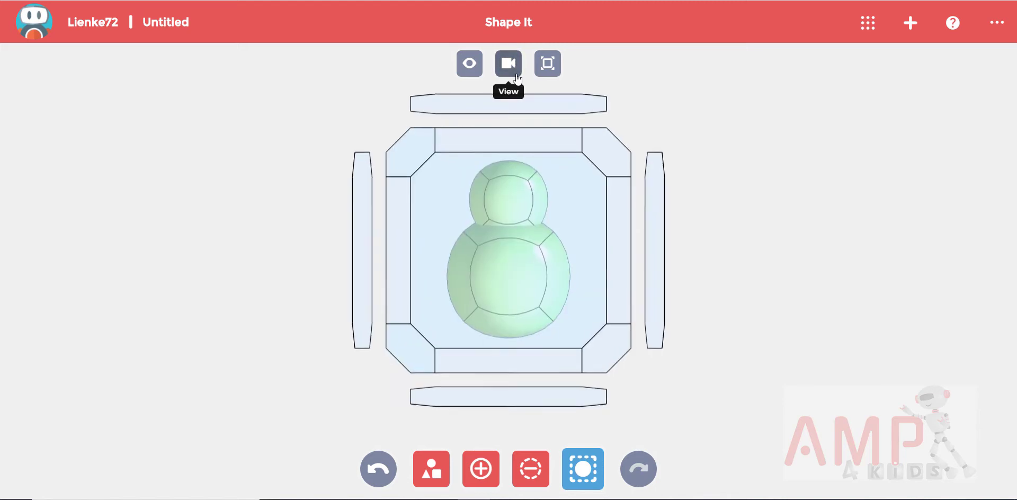
click(359, 202)
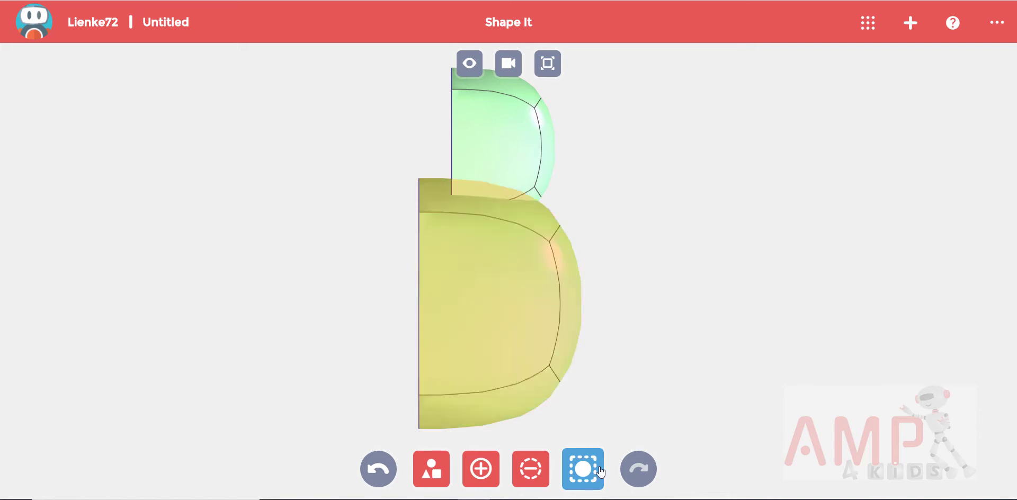
click(517, 134)
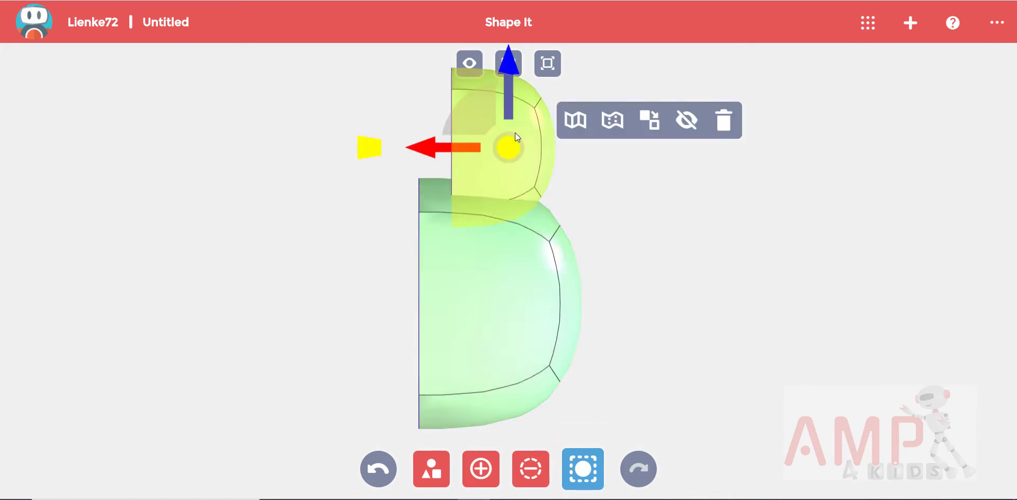
drag(434, 146, 401, 144)
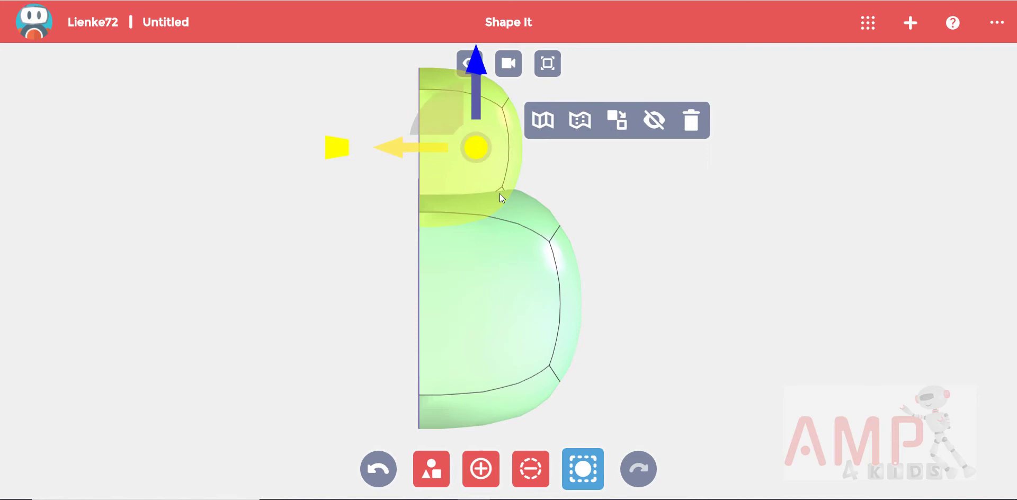
scroll(535, 206, up, 2)
scroll(535, 206, up, 3)
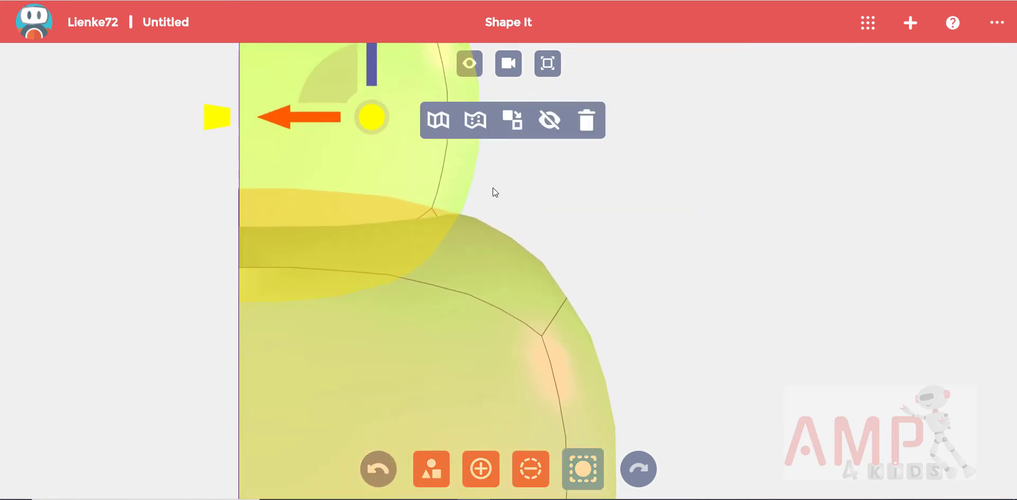
drag(294, 116, 294, 117)
click(508, 175)
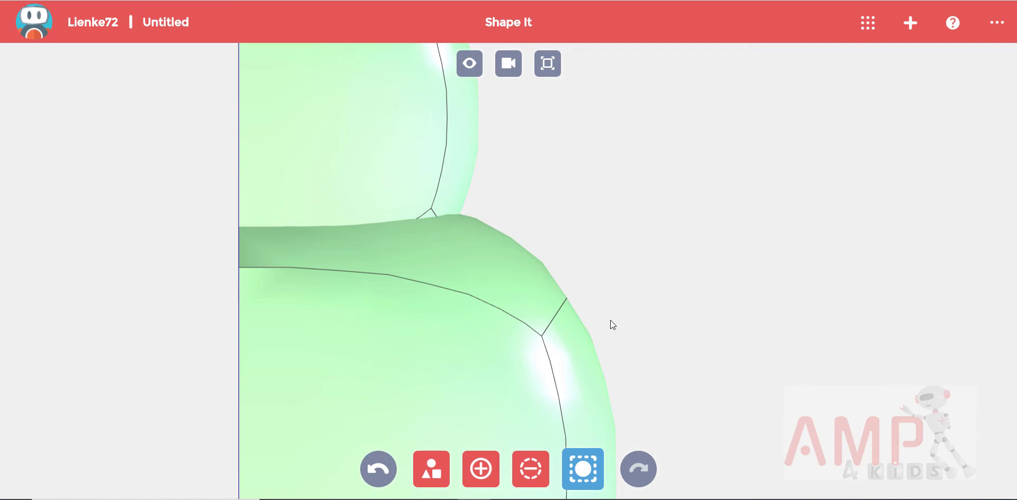
Add a purple L-shaped piece beside the snowman's head, four blocks long with one extra block down at the far end.
click(509, 63)
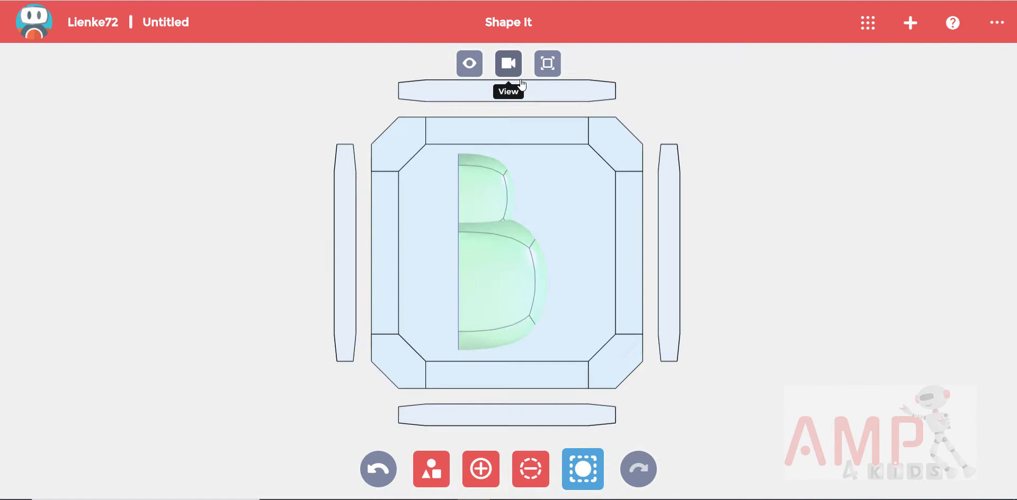
click(649, 202)
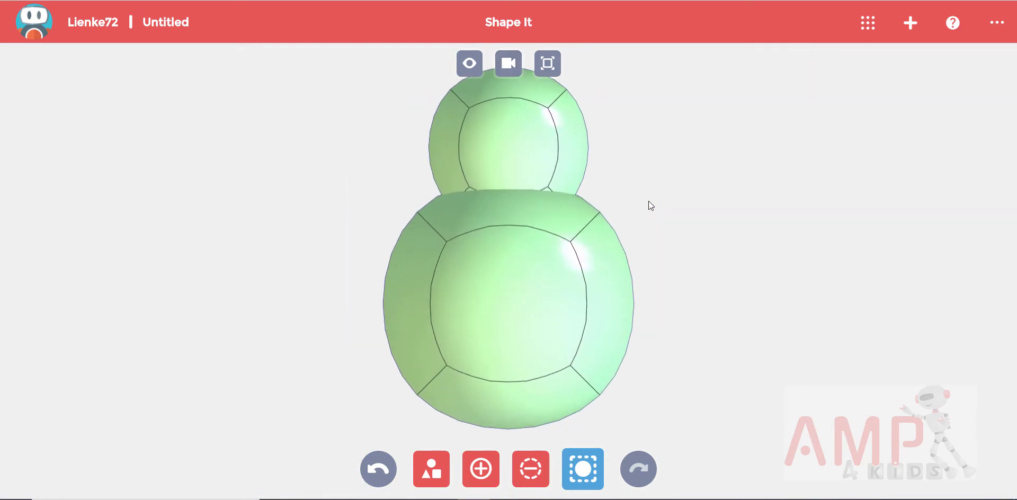
click(481, 469)
scroll(552, 394, down, 3)
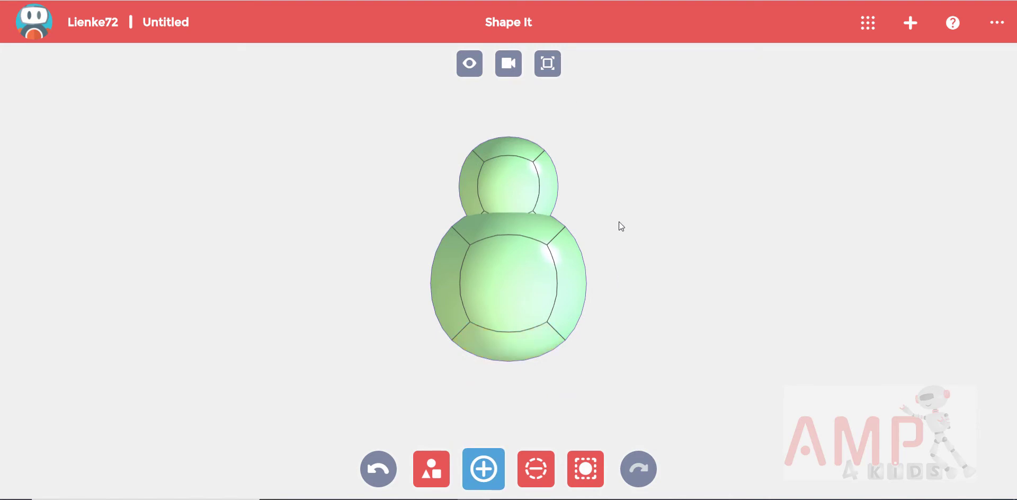
mouse_move(613, 196)
mouse_down()
mouse_move(663, 159)
mouse_move(801, 115)
mouse_move(837, 115)
mouse_up()
scroll(837, 115, down, 2)
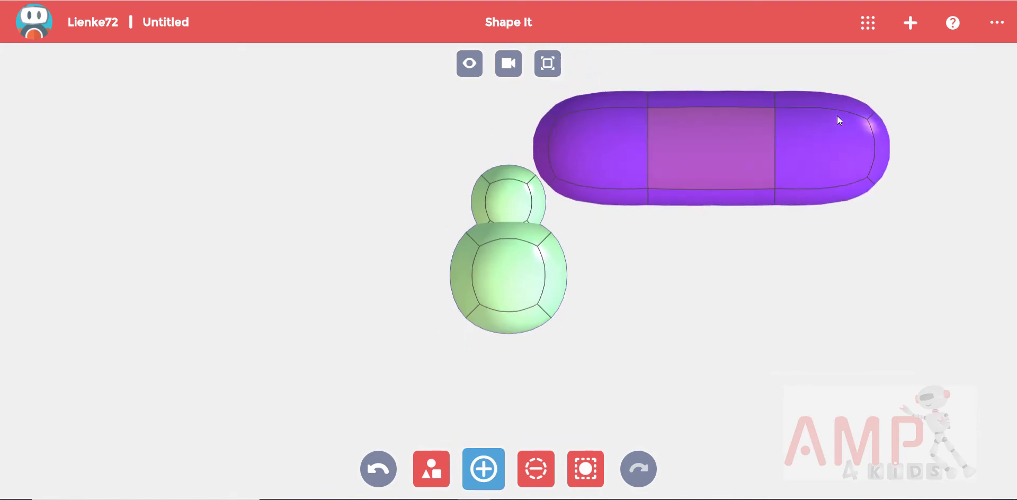
click(890, 139)
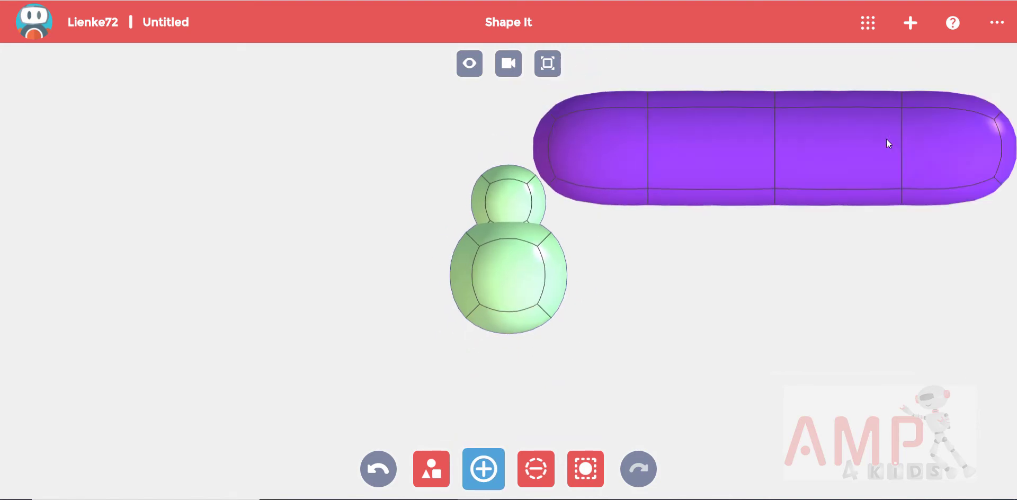
click(925, 202)
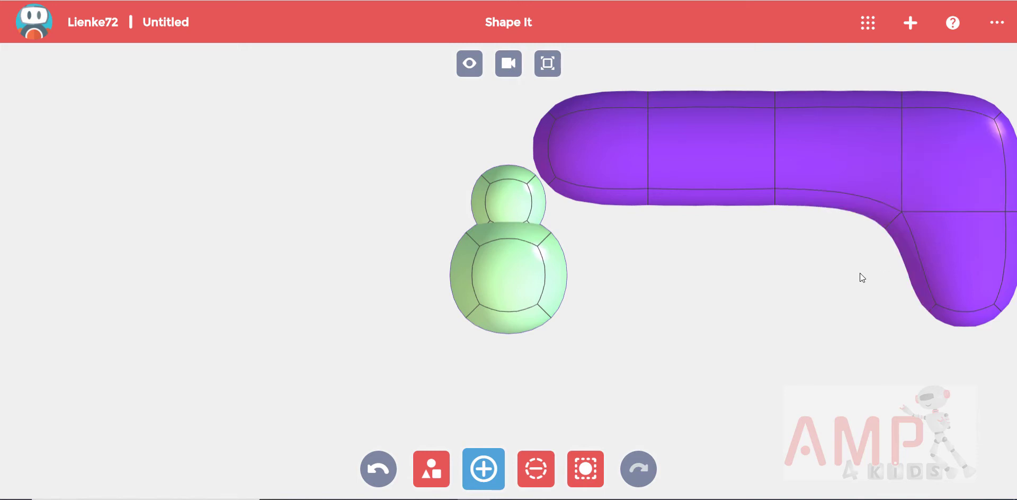
Select all the faces on the back of the purple L-shaped piece, sharpen them flat, and return to the front view.
drag(860, 272, 653, 280)
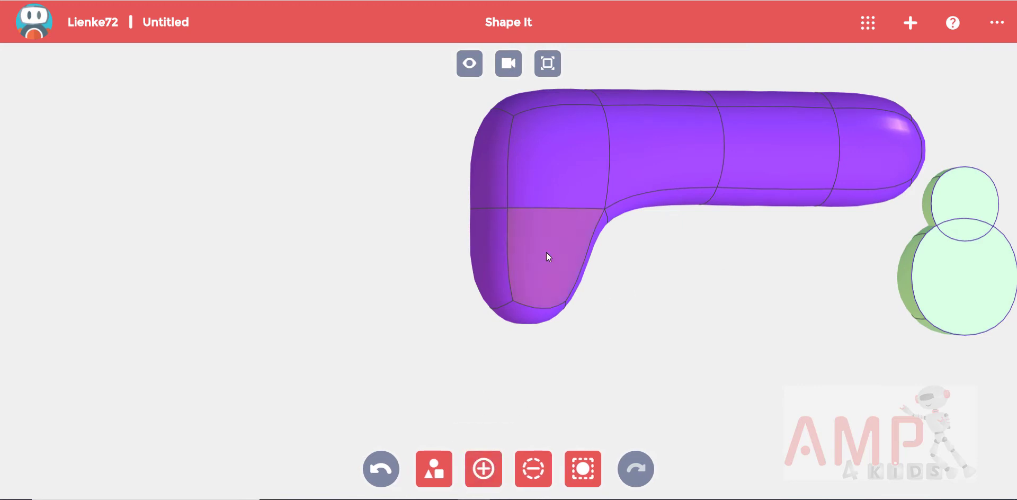
mouse_move(550, 257)
mouse_down()
mouse_move(563, 172)
mouse_move(641, 144)
mouse_move(894, 140)
mouse_up()
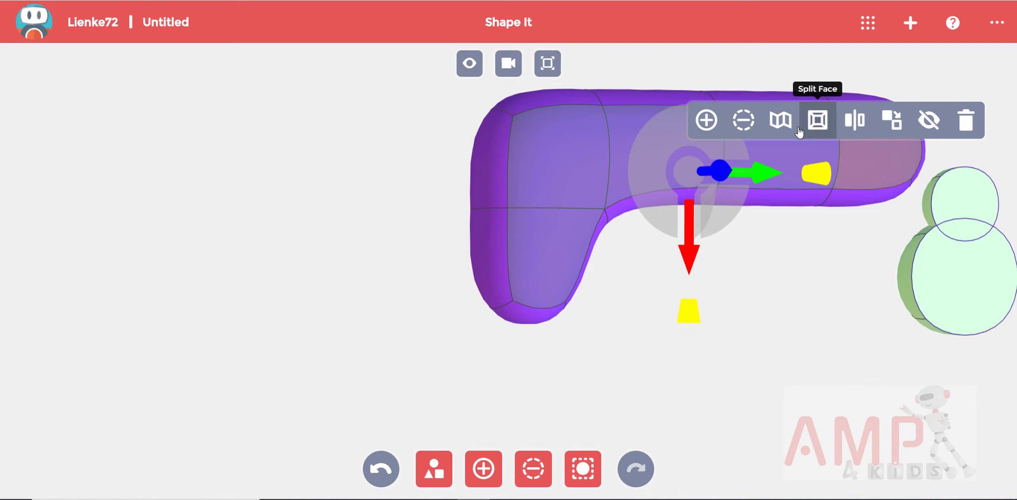
click(781, 120)
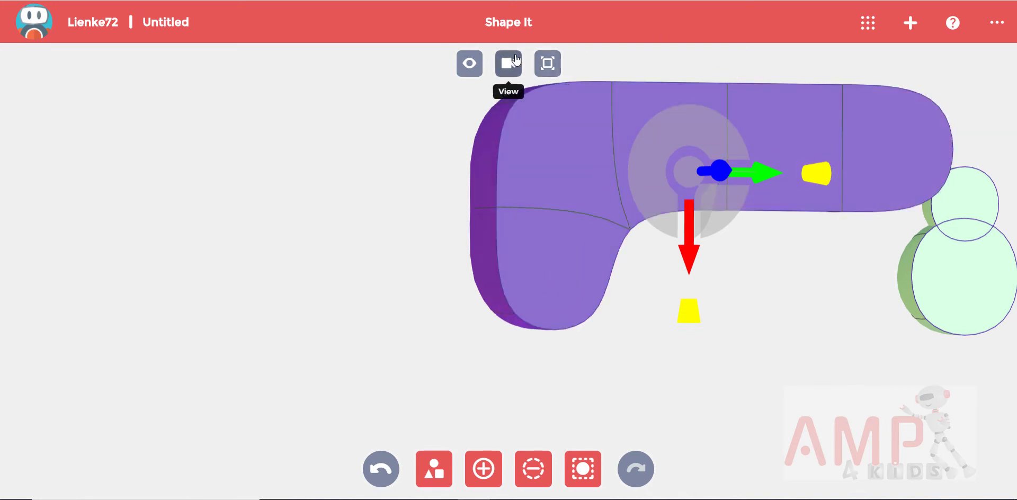
click(510, 63)
click(345, 196)
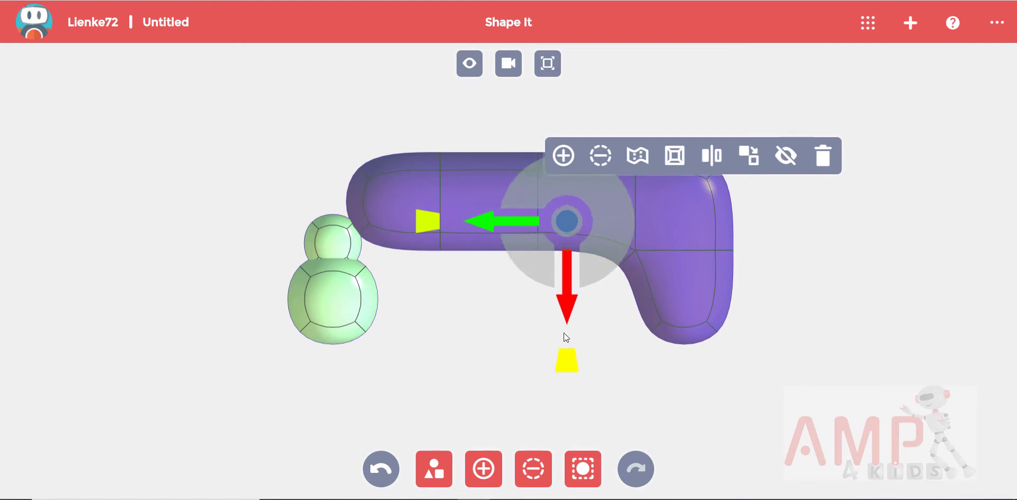
drag(570, 366, 571, 297)
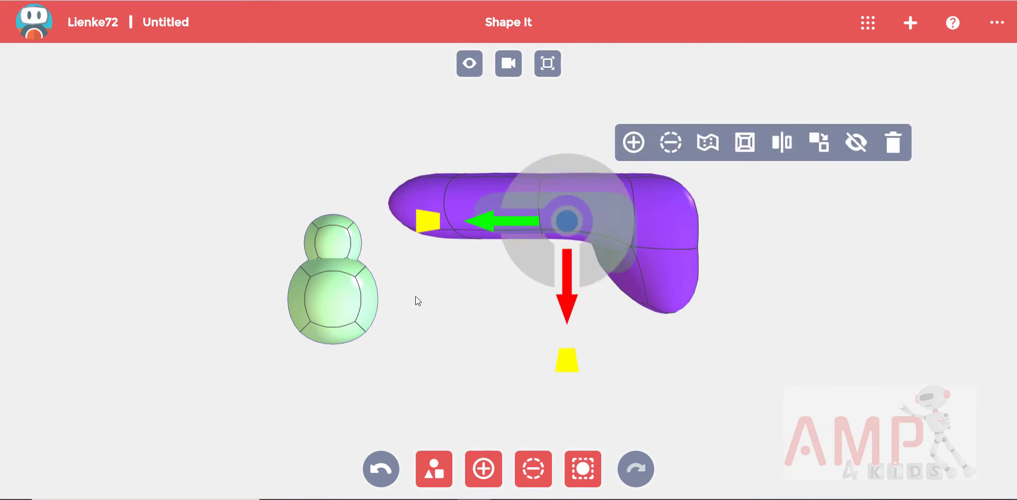
mouse_move(419, 288)
mouse_down()
mouse_move(431, 304)
mouse_move(434, 292)
mouse_move(440, 400)
mouse_move(425, 278)
mouse_move(409, 286)
mouse_up()
click(394, 469)
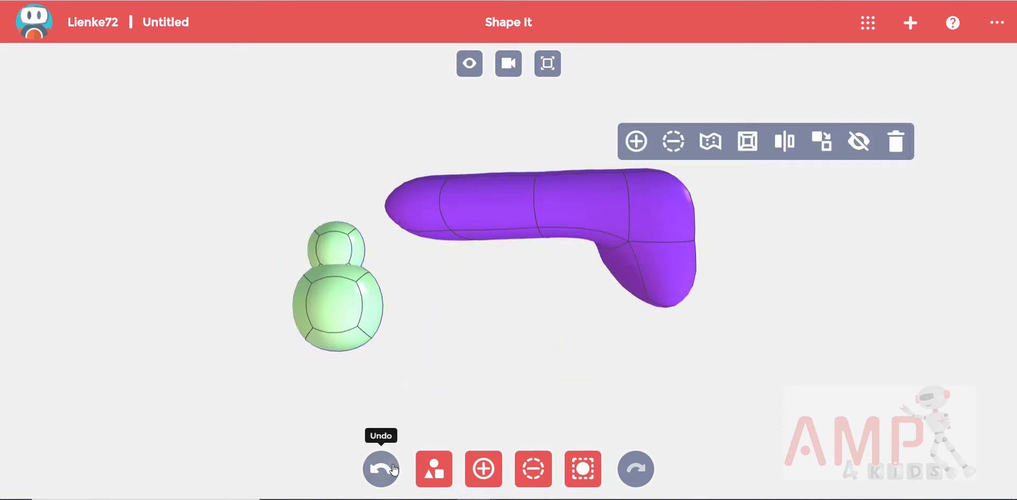
click(393, 469)
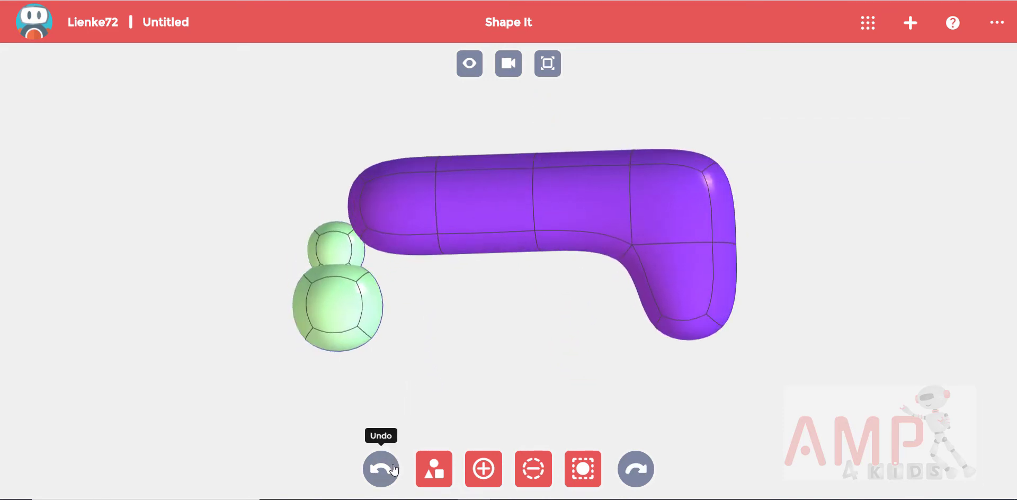
Scale the whole purple L-shaped piece down to a small size and move it sideways until it sits beside the snowman's head.
click(583, 469)
click(559, 217)
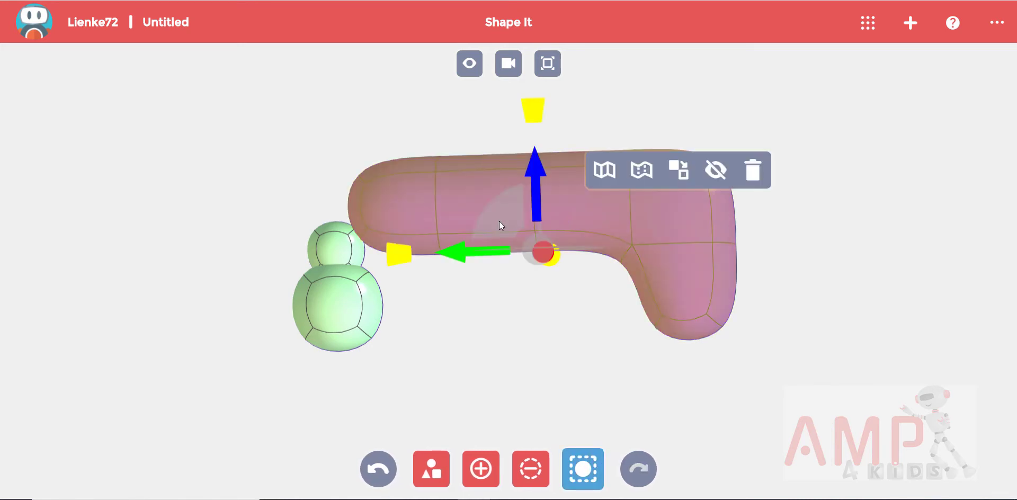
drag(407, 257, 574, 223)
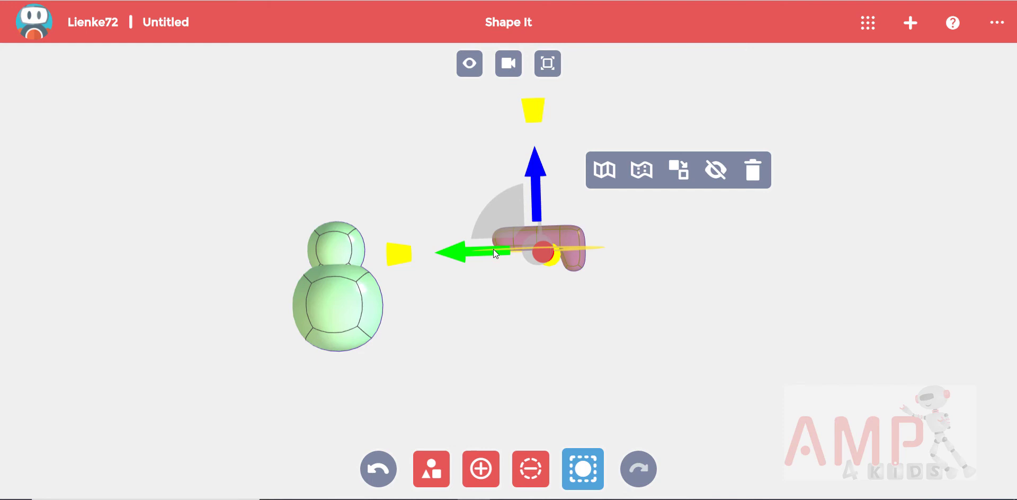
drag(494, 249, 386, 256)
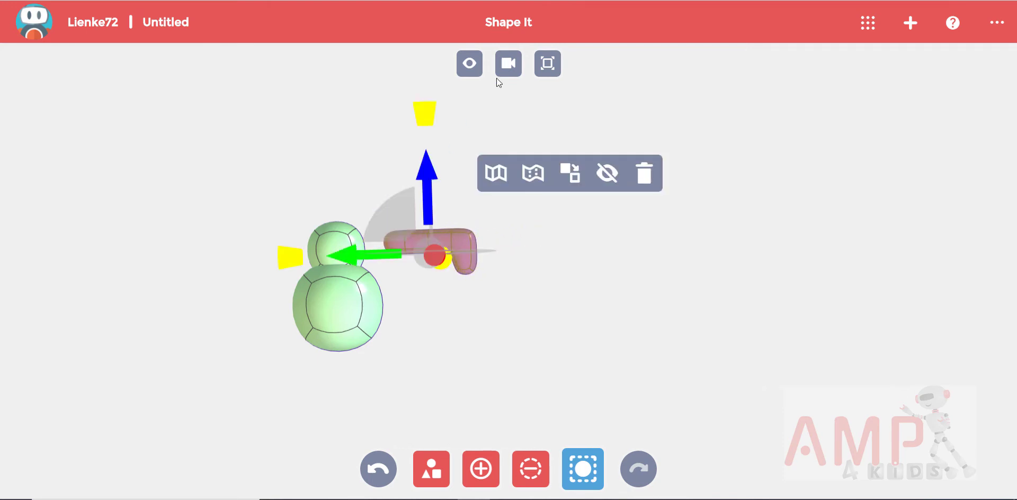
Move the purple L-shaped piece down and sideways until its inner end slightly overlaps the side of the body ball.
click(548, 63)
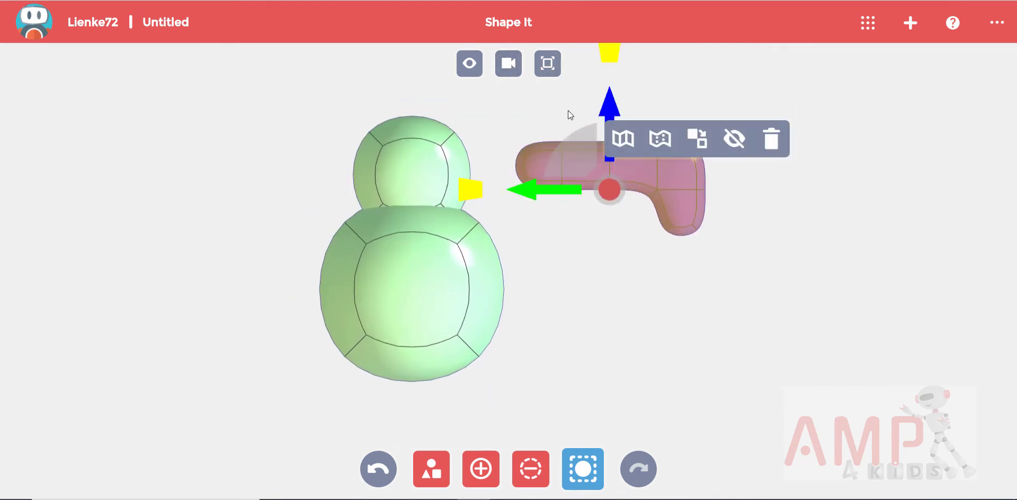
drag(610, 115, 581, 227)
drag(541, 307, 497, 304)
drag(575, 167, 567, 193)
drag(518, 310, 510, 306)
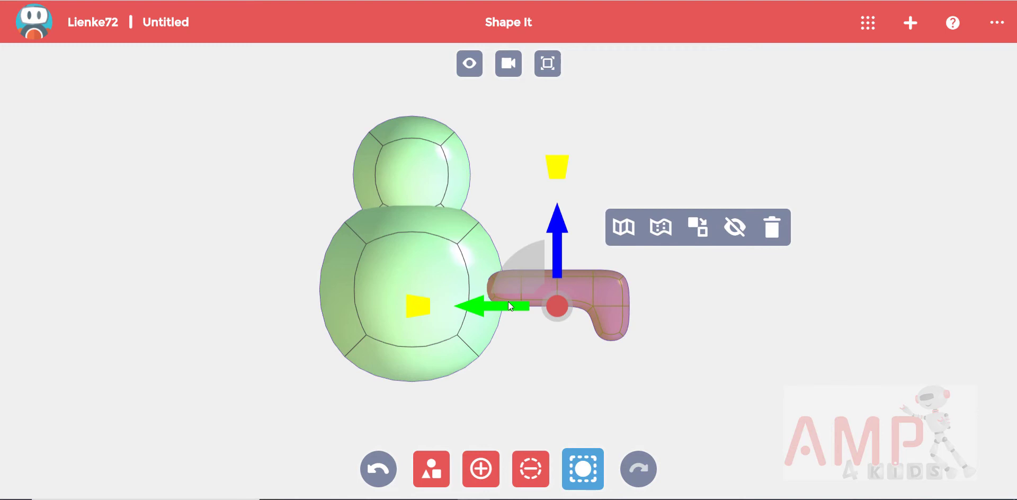
In a side view, shift the purple piece backward until its flat back lines up with the flat back of the body.
click(509, 62)
click(657, 190)
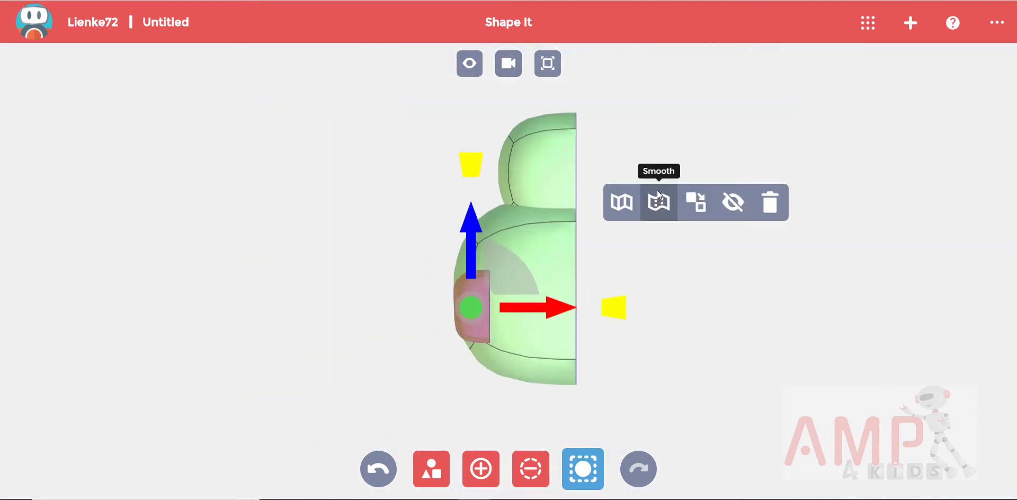
drag(510, 318, 600, 325)
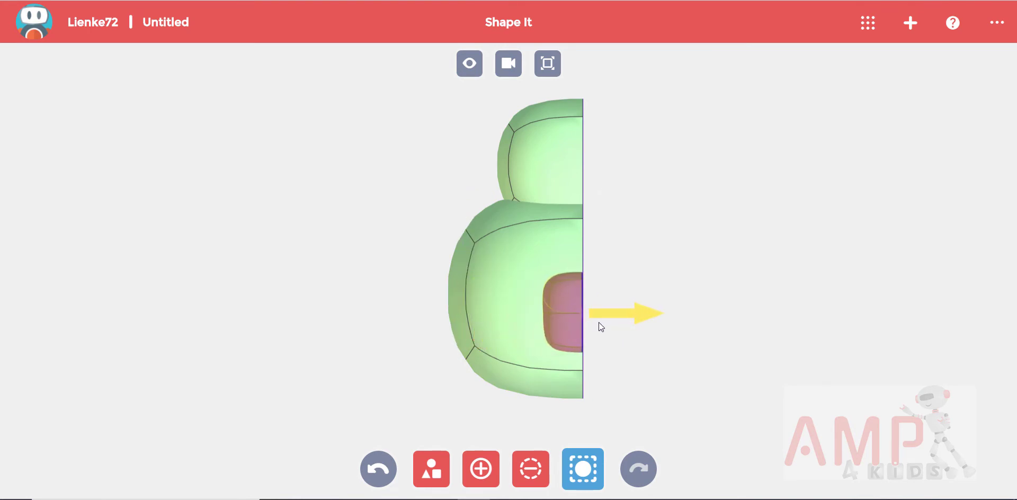
click(600, 323)
scroll(745, 342, up, 3)
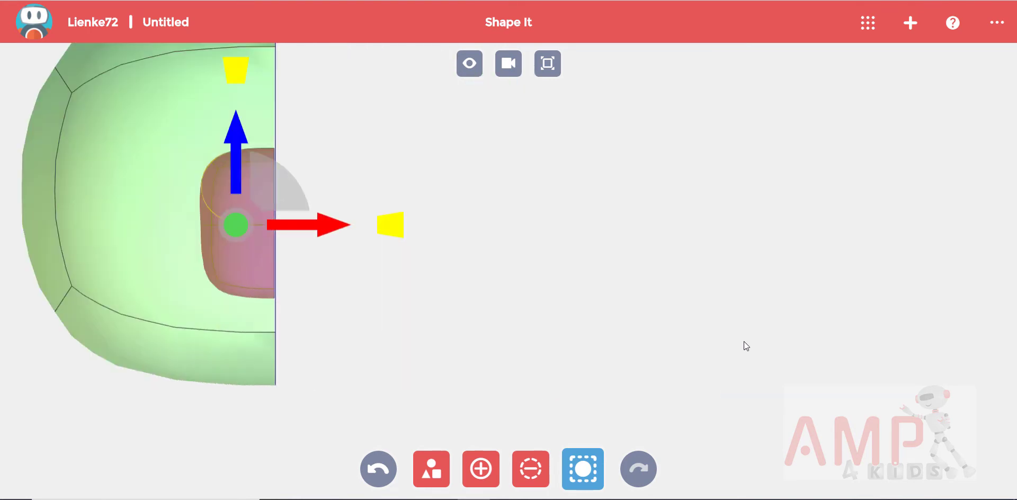
drag(382, 282, 614, 328)
click(326, 208)
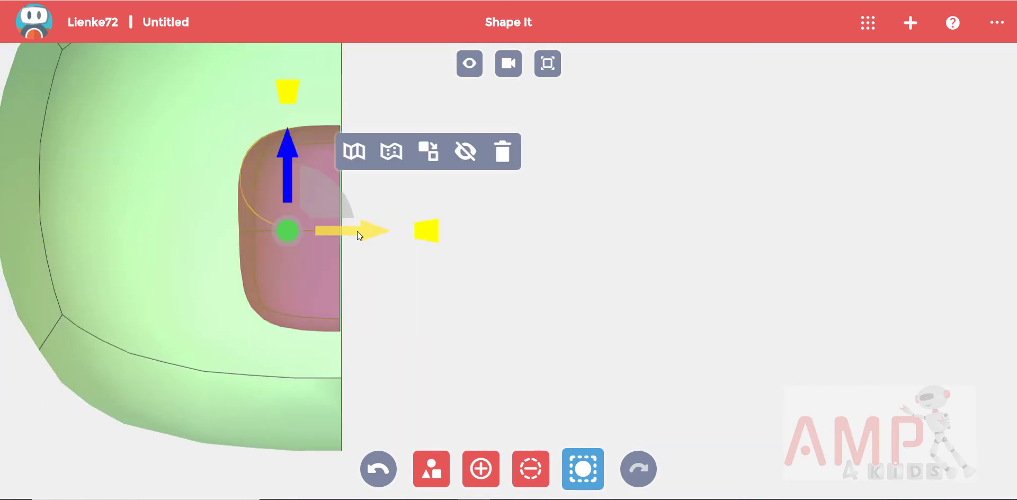
click(361, 287)
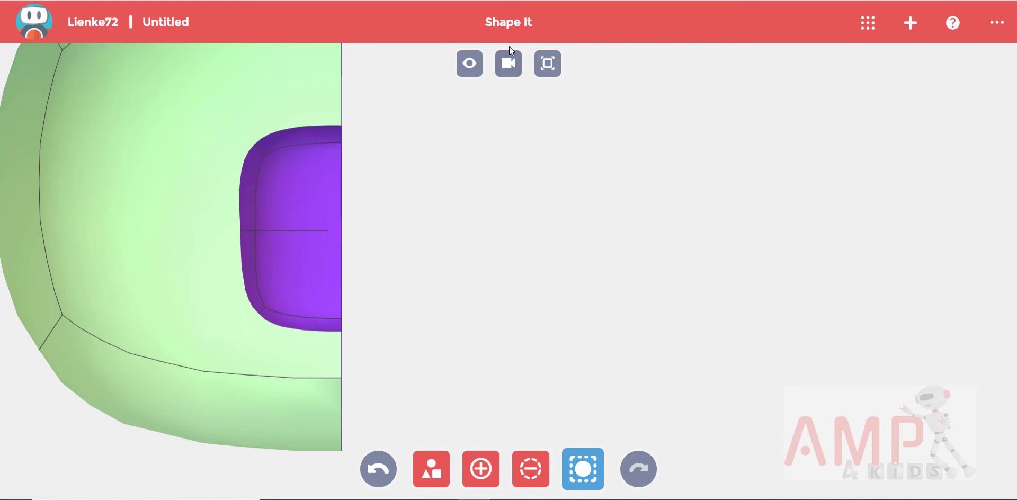
In the front view, make two copies of the purple piece, one above and one below the original.
click(502, 67)
click(359, 187)
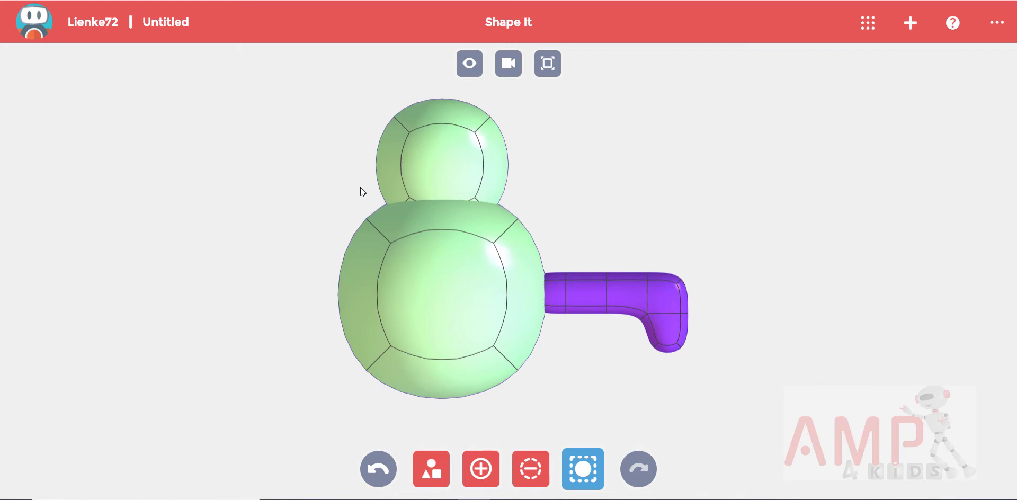
click(593, 308)
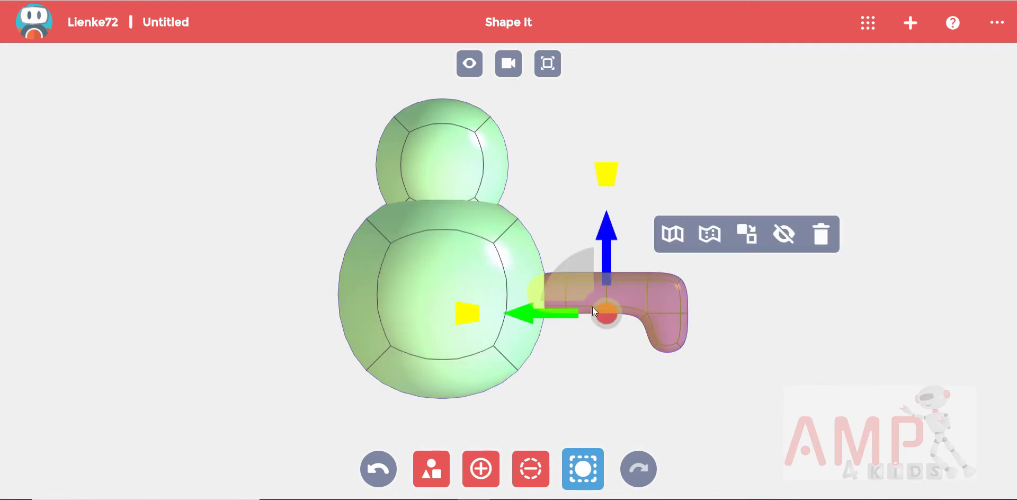
drag(607, 268, 608, 180)
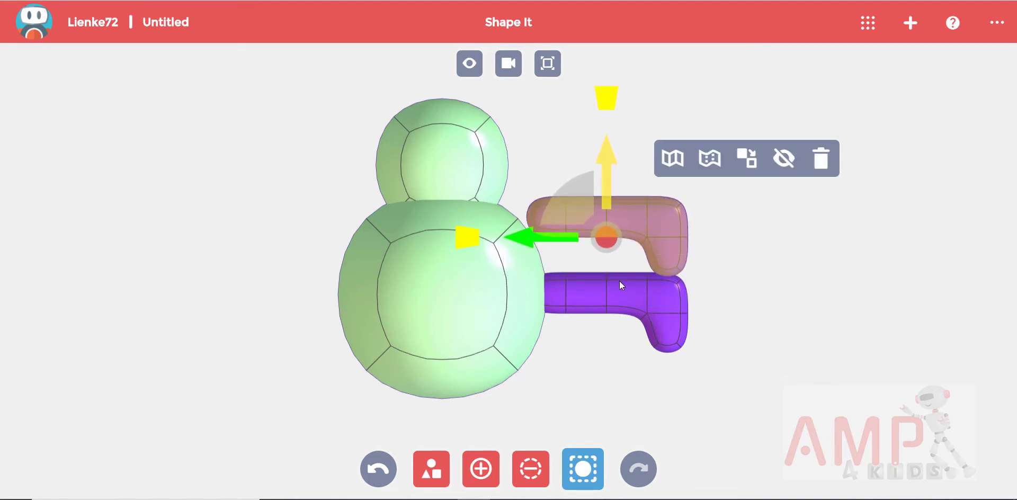
drag(608, 257, 608, 343)
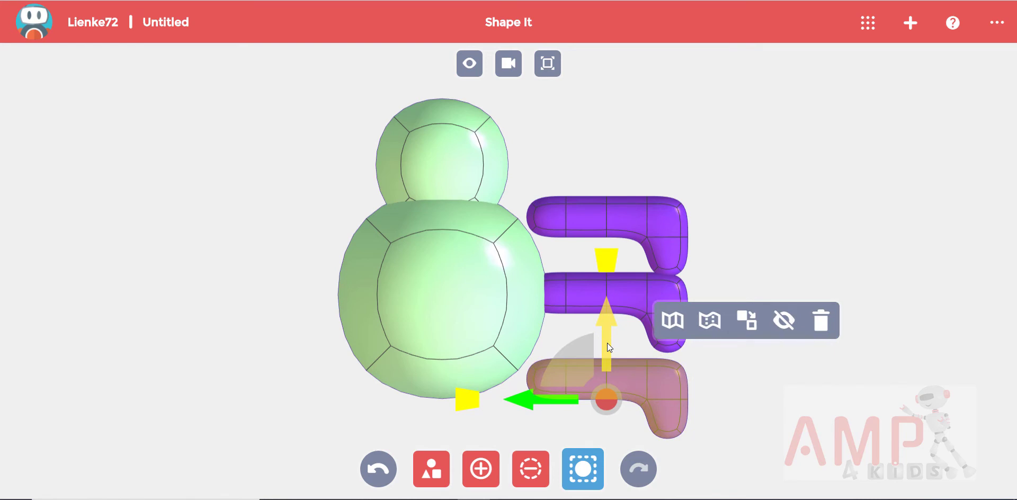
Rotate the lower purple copy to slope downward away from the body and move it until its inner end joins the body.
click(620, 402)
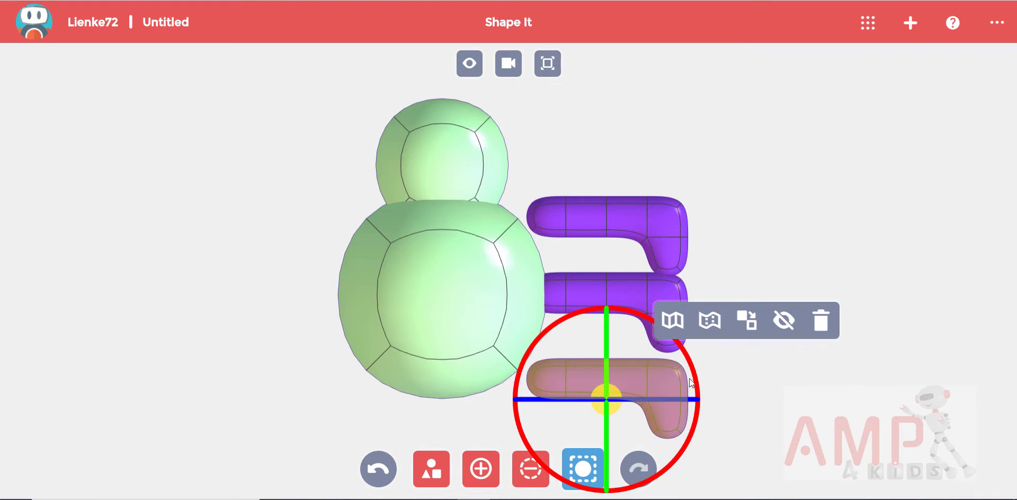
drag(691, 363, 700, 398)
click(626, 391)
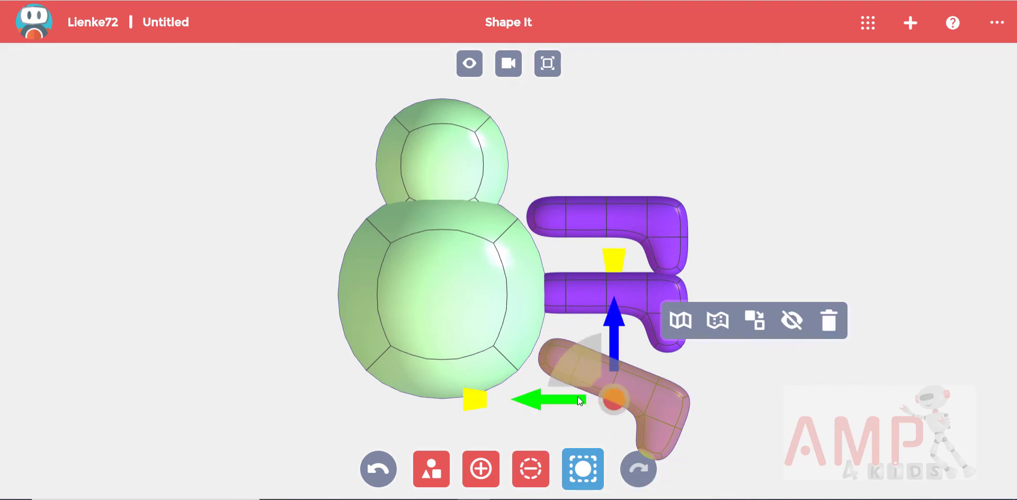
drag(572, 398, 549, 397)
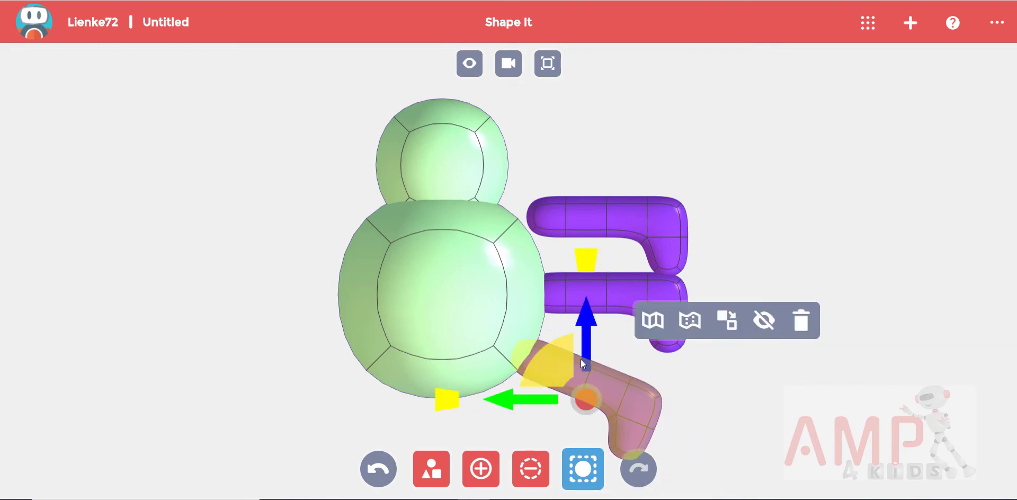
drag(589, 344, 588, 337)
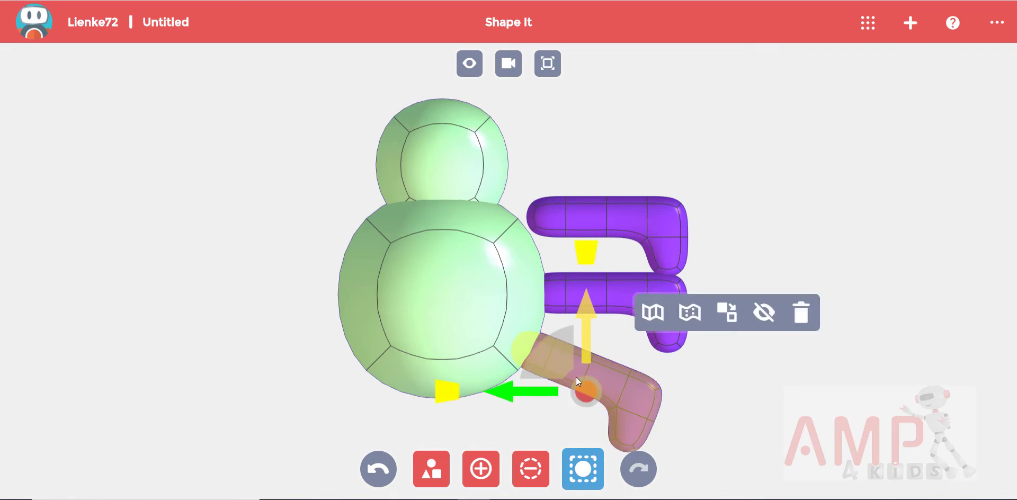
Rotate the upper purple copy to slope upward away from the body and move it until its inner end joins the body.
click(630, 219)
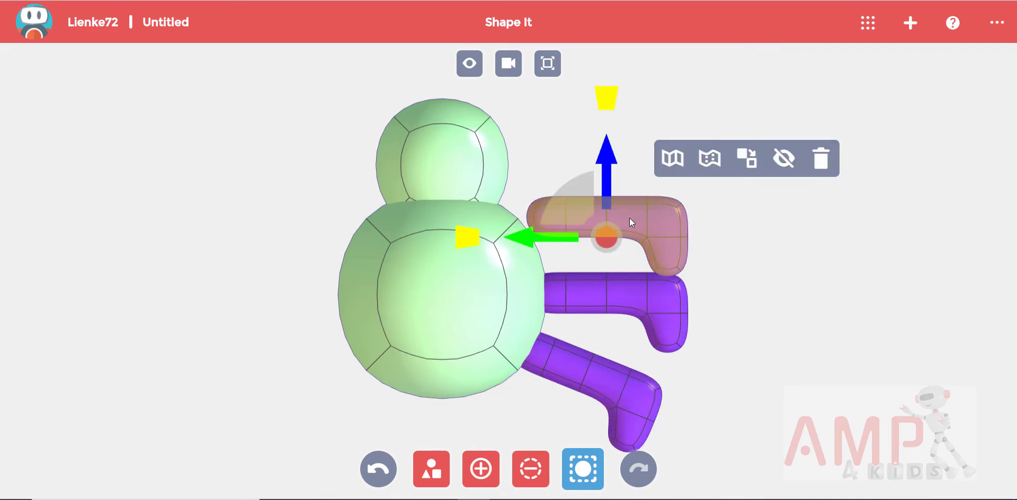
click(621, 240)
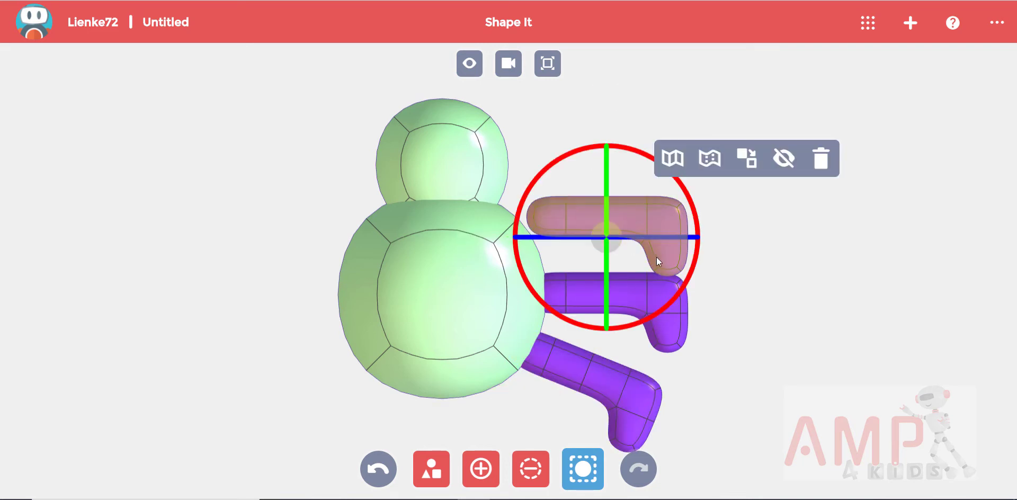
drag(695, 256, 692, 209)
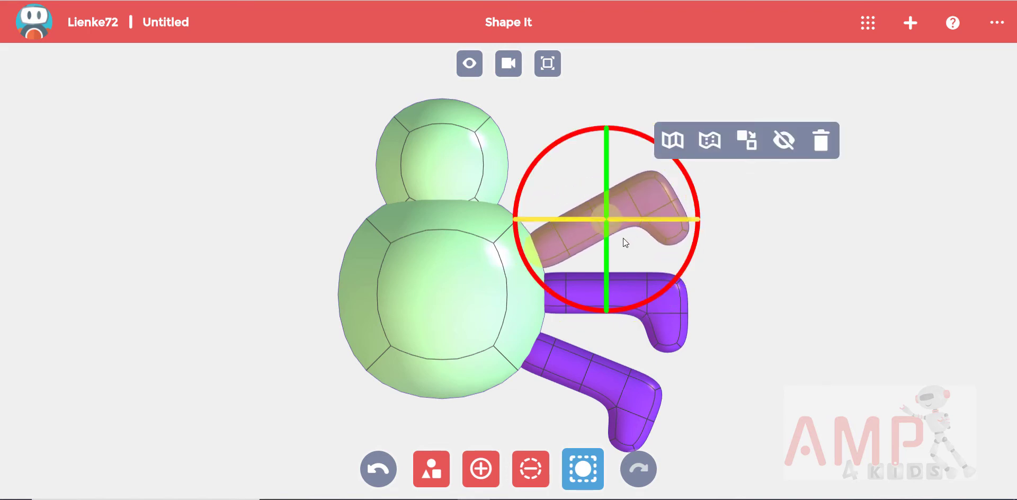
click(616, 228)
drag(606, 184, 605, 170)
drag(570, 210, 549, 209)
click(717, 290)
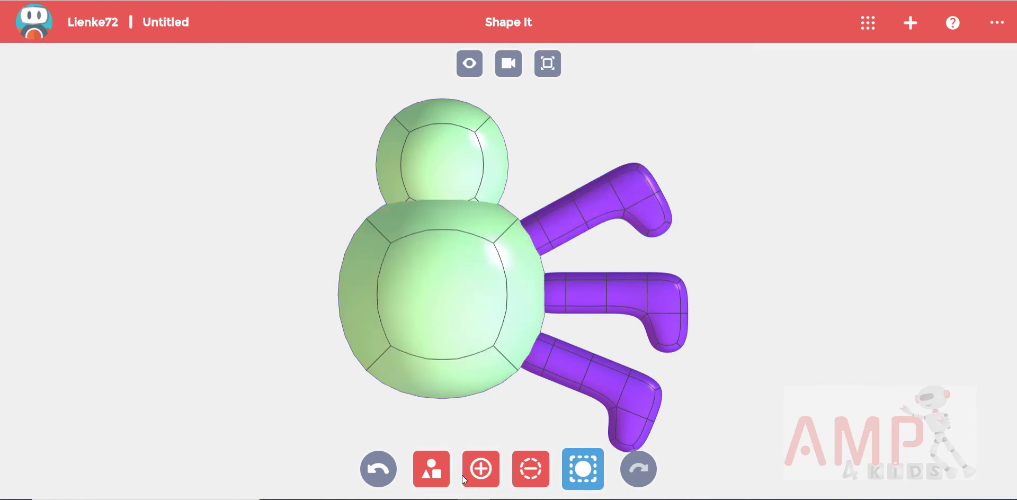
Add a yellow L-shaped piece on the opposite side of the body, four blocks long with one extra block down at the far end.
click(489, 478)
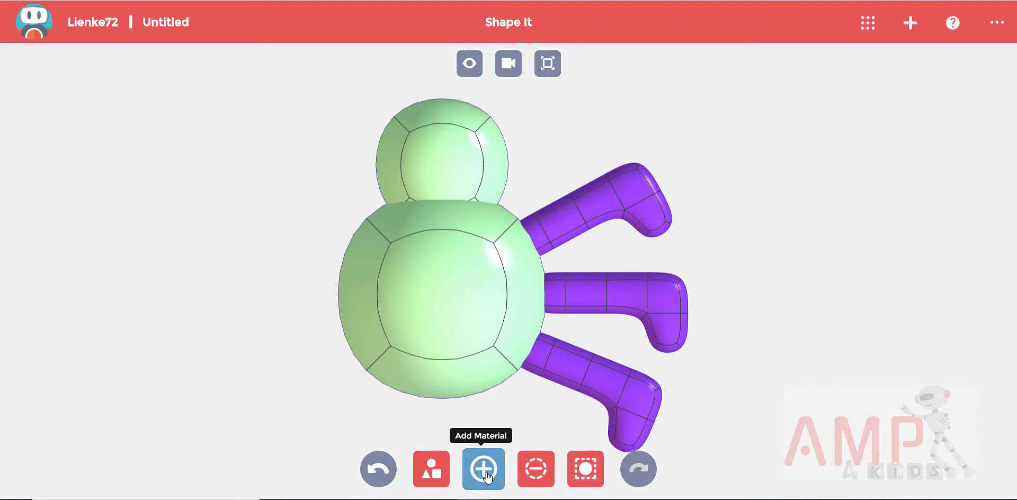
scroll(514, 396, down, 3)
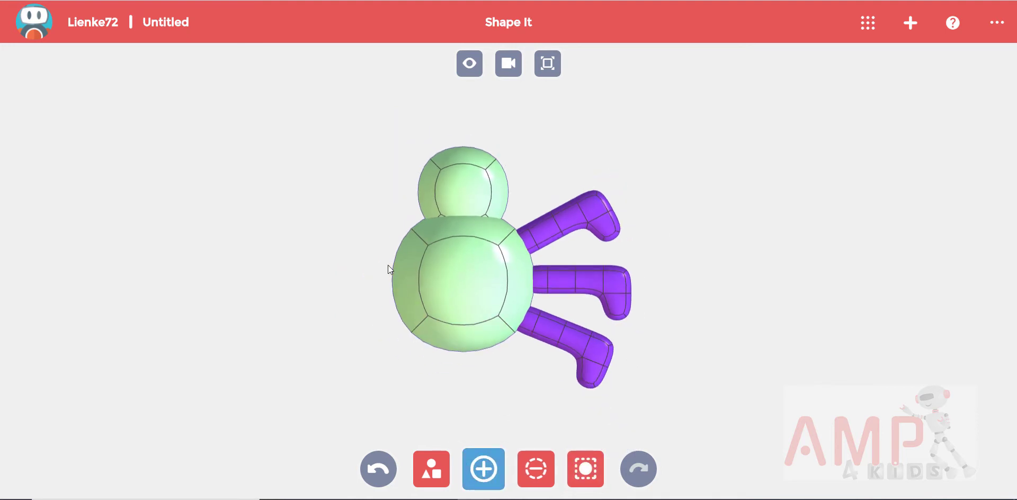
drag(355, 152, 354, 231)
drag(302, 140, 61, 154)
scroll(375, 154, down, 2)
scroll(284, 165, down, 2)
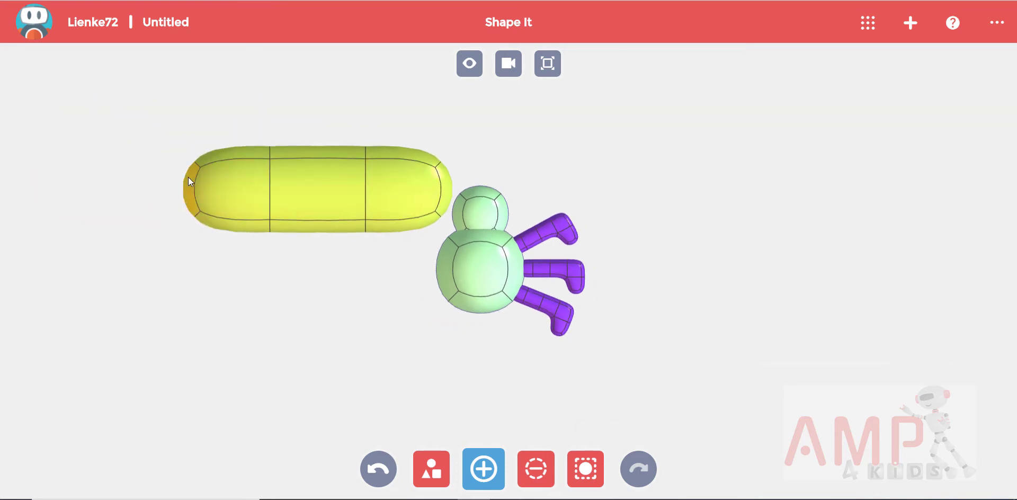
click(188, 178)
click(156, 230)
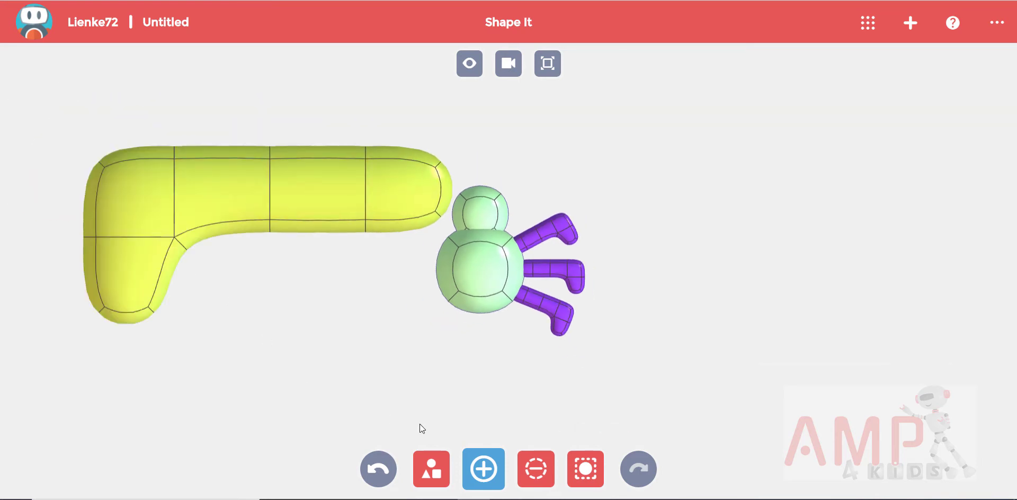
Select the whole yellow L-shaped piece and scale it down to roughly the size of a purple leg.
click(586, 469)
click(232, 192)
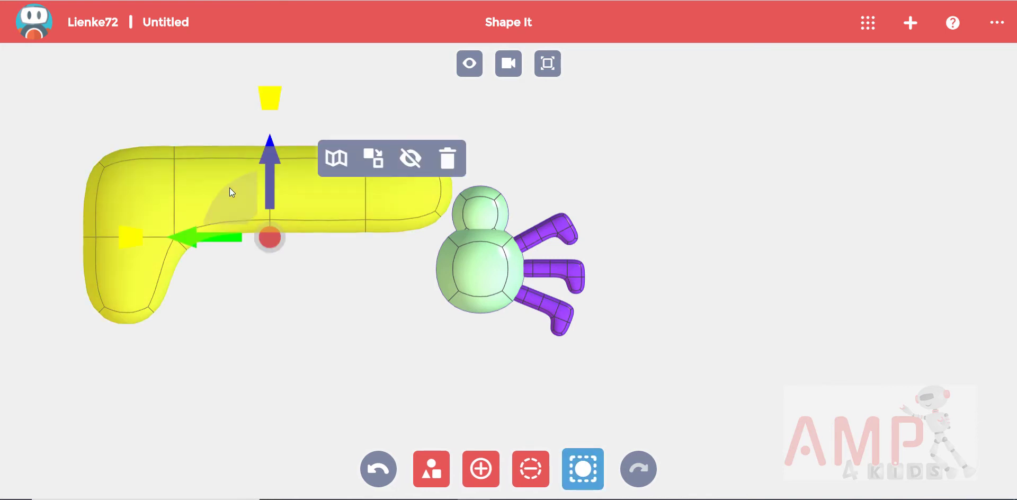
drag(124, 233, 388, 220)
Move the yellow piece across the body and lay it over the middle purple leg to compare their sizes.
scroll(522, 124, up, 2)
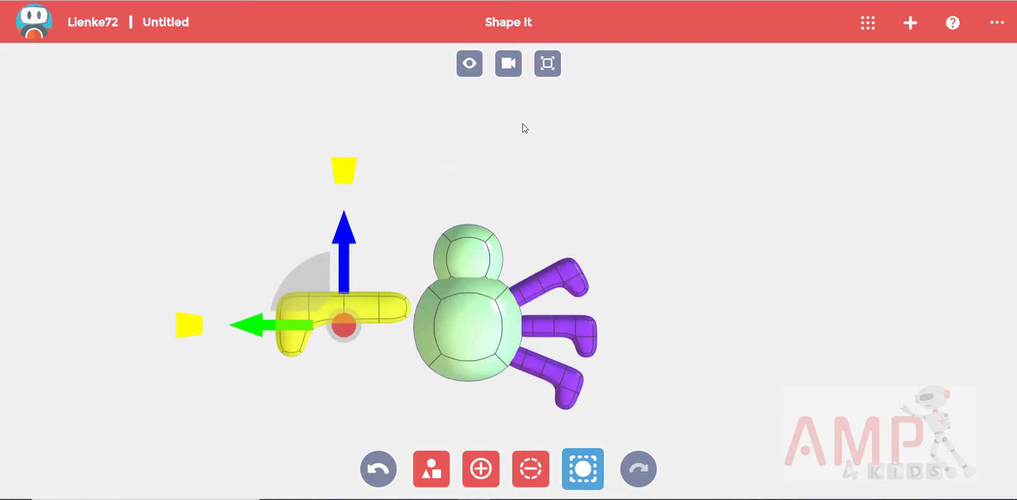
scroll(522, 124, up, 2)
drag(541, 338, 601, 74)
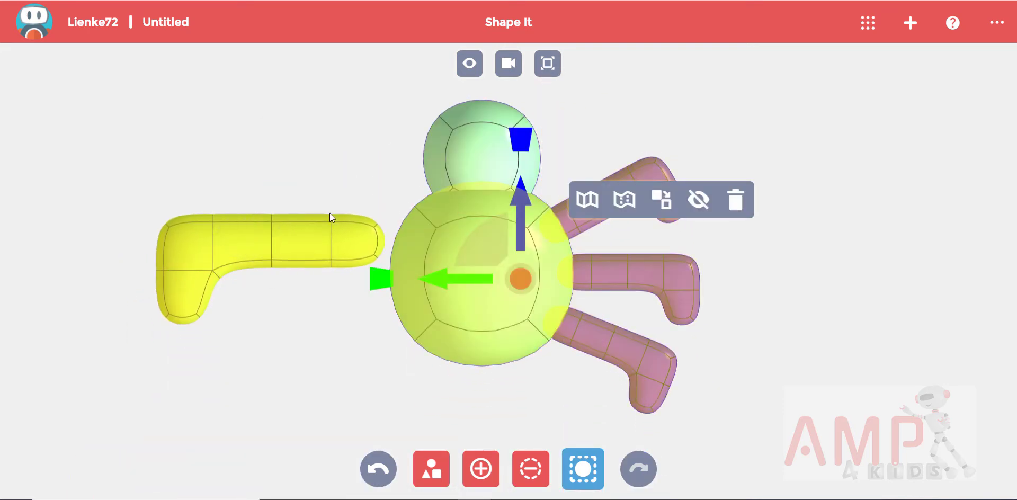
click(214, 252)
drag(127, 266, 529, 284)
drag(607, 198, 611, 223)
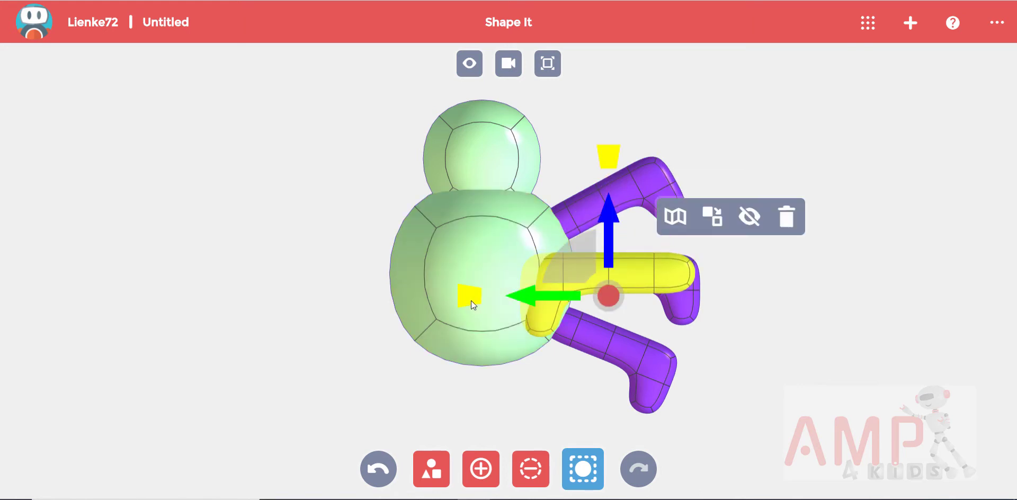
Scale the yellow piece down to match the middle purple leg's thickness, aligning it over that leg, and move it back to the opposite side.
drag(472, 301, 479, 300)
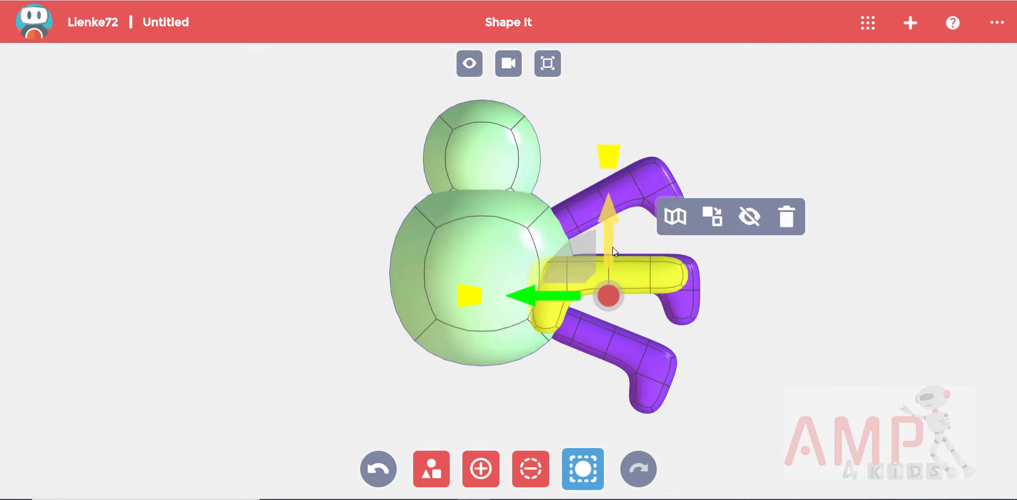
drag(612, 248, 614, 242)
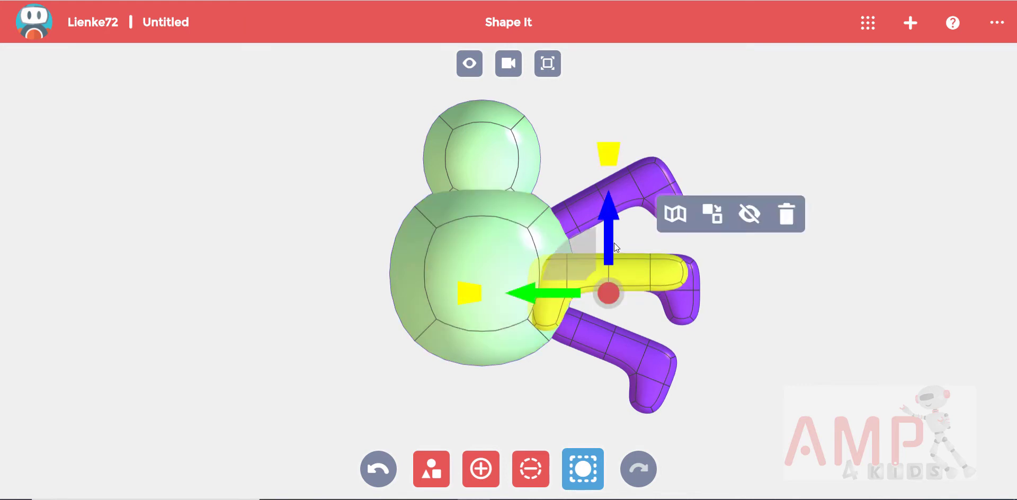
drag(470, 294, 478, 292)
drag(606, 239, 610, 238)
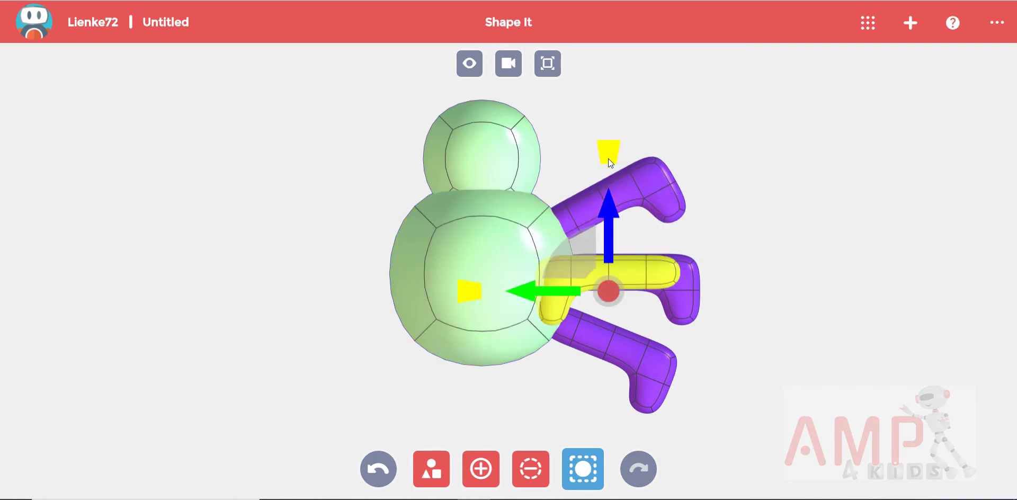
drag(608, 158, 608, 153)
drag(565, 291, 262, 288)
From a rear view, select all the faces on the back of the yellow L-shaped piece and sharpen them flat.
drag(160, 369, 355, 381)
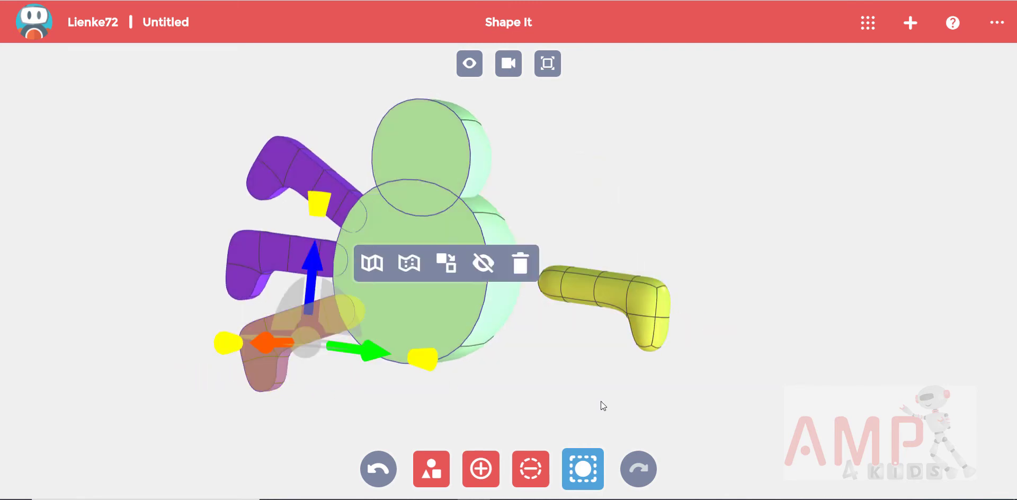
click(555, 289)
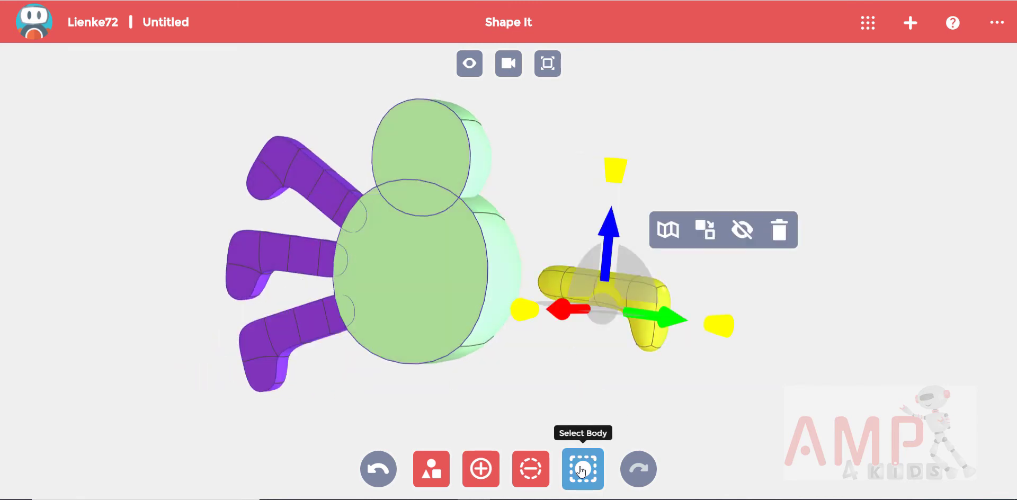
click(583, 470)
click(545, 285)
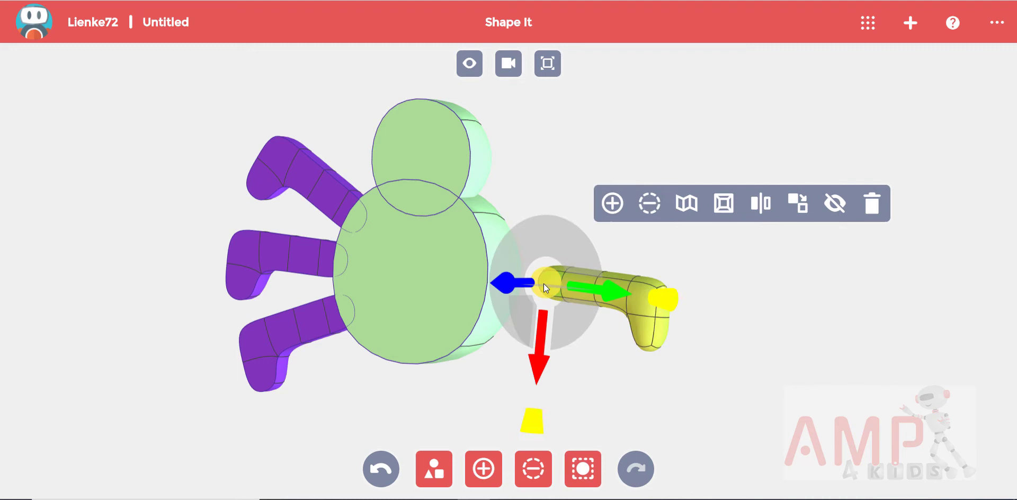
click(544, 284)
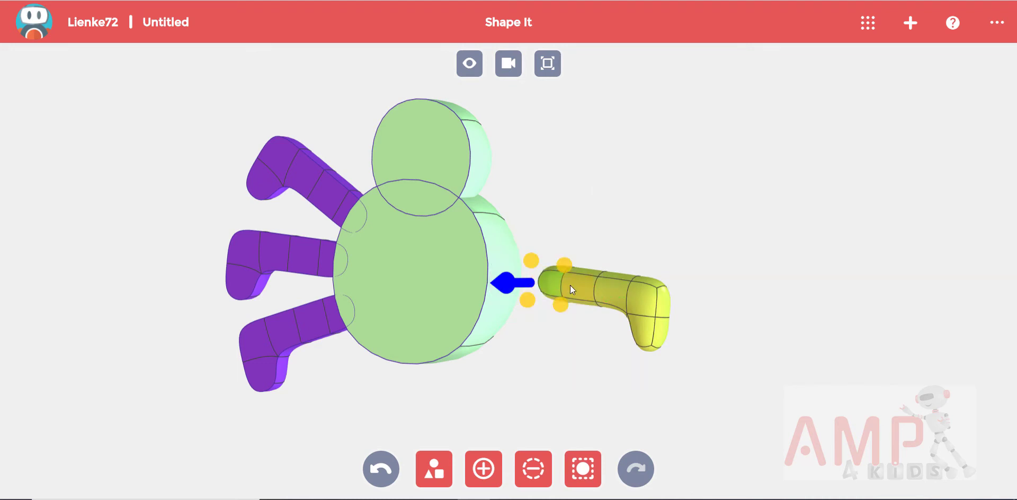
click(644, 333)
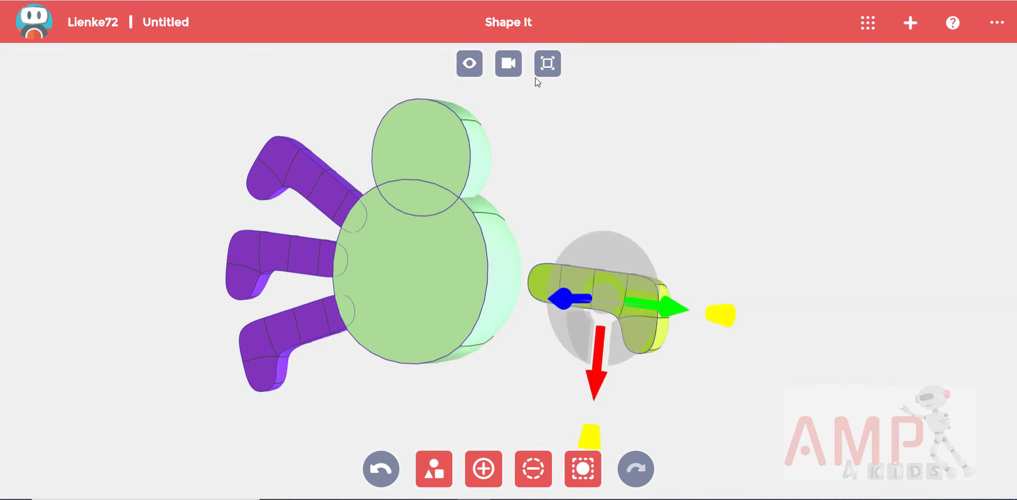
From the front view, select the whole yellow leg and slide it sideways until its inner end overlaps the large ball.
click(509, 64)
click(689, 191)
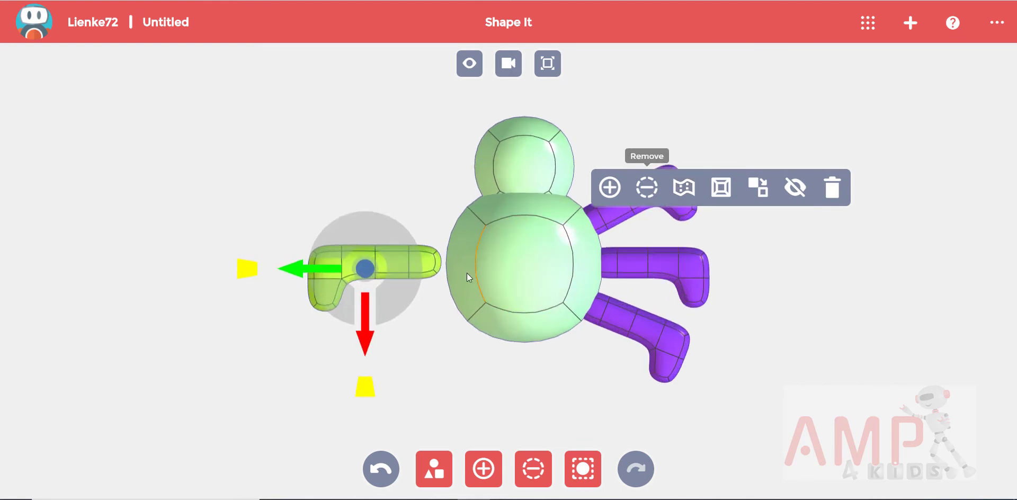
drag(313, 267, 527, 272)
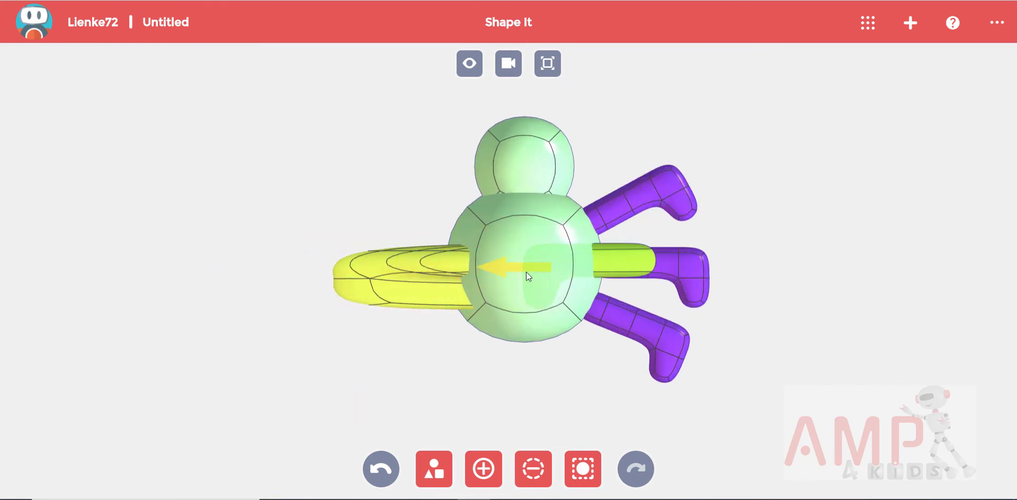
click(381, 470)
click(583, 469)
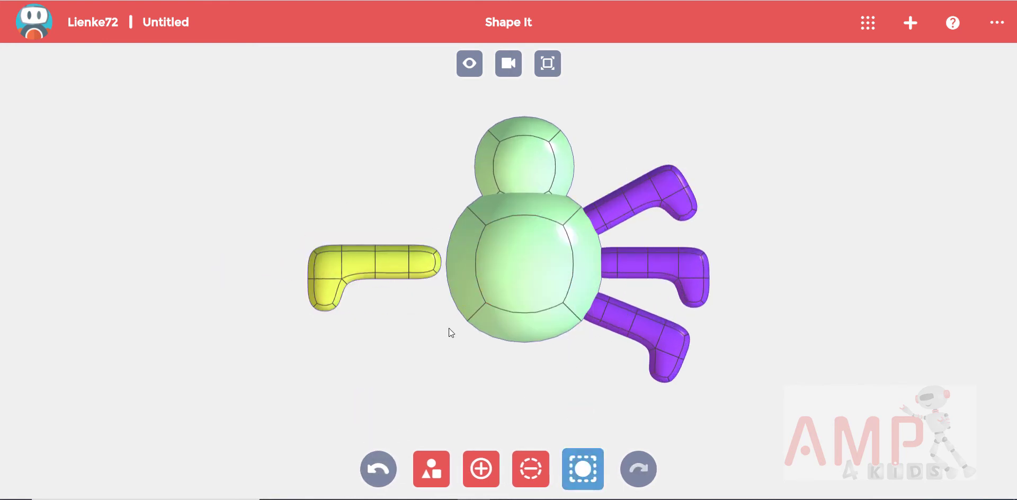
click(402, 274)
drag(303, 280, 324, 277)
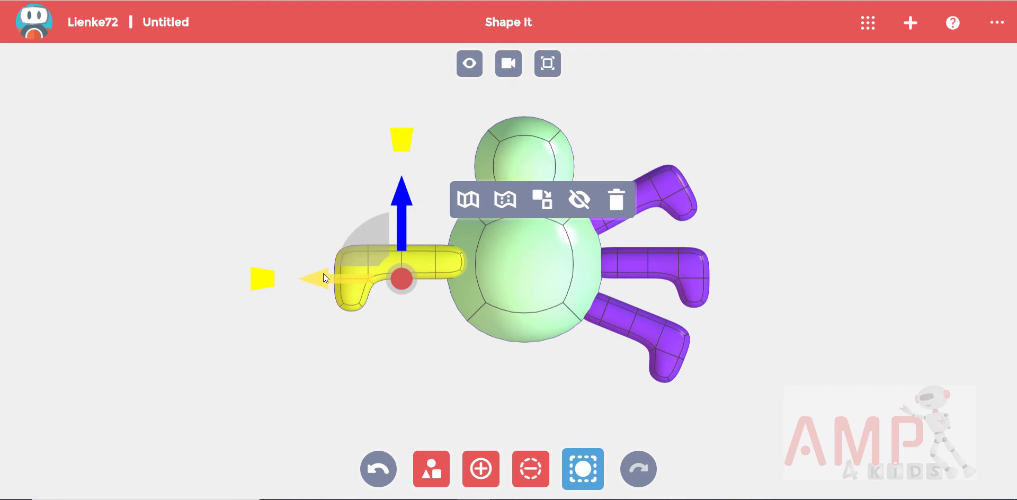
From the side view, move the yellow leg back until its flat face lines up with the body's flat back.
click(510, 63)
click(356, 170)
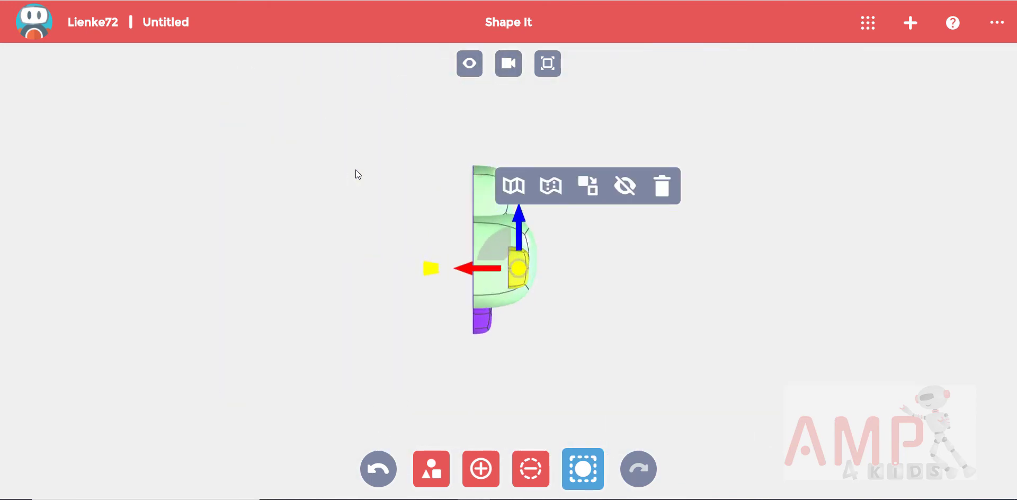
drag(459, 277, 402, 270)
scroll(450, 242, up, 5)
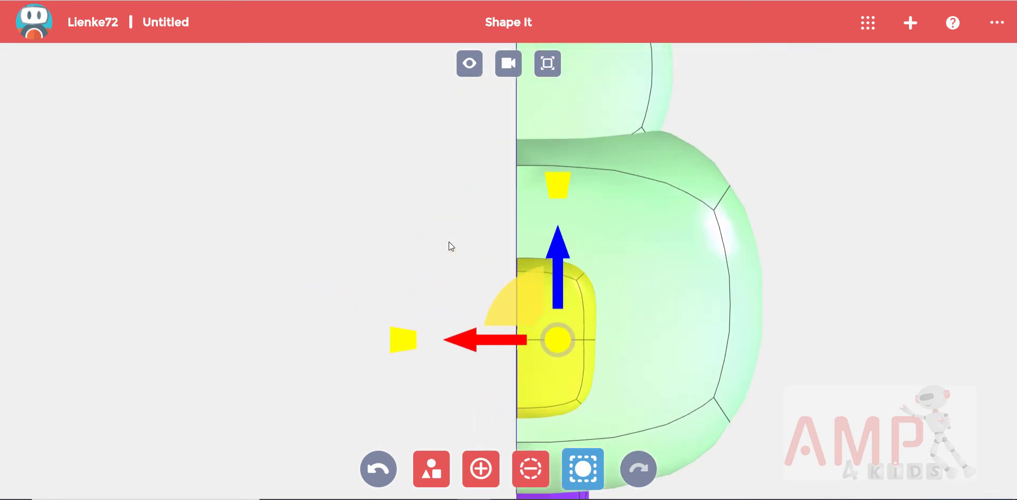
click(449, 245)
scroll(526, 326, up, 3)
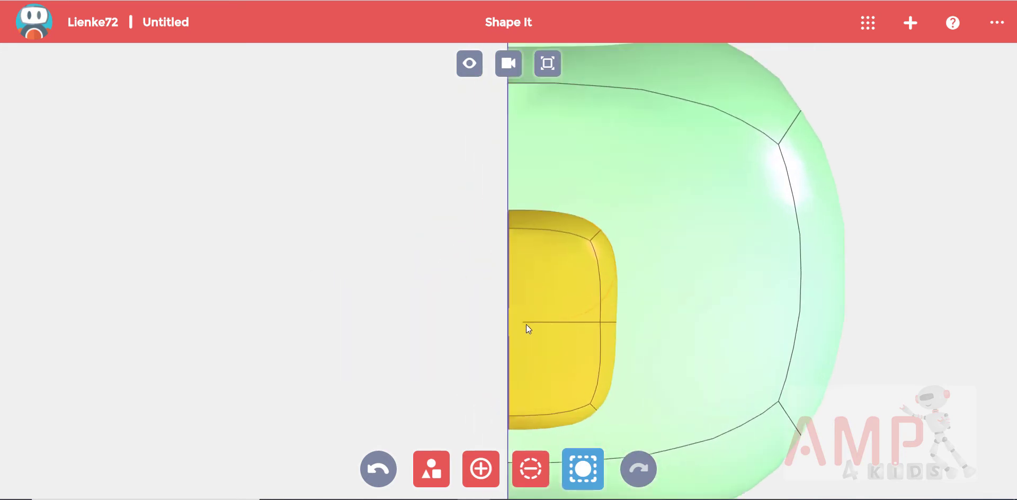
click(527, 325)
drag(525, 320, 516, 319)
click(466, 296)
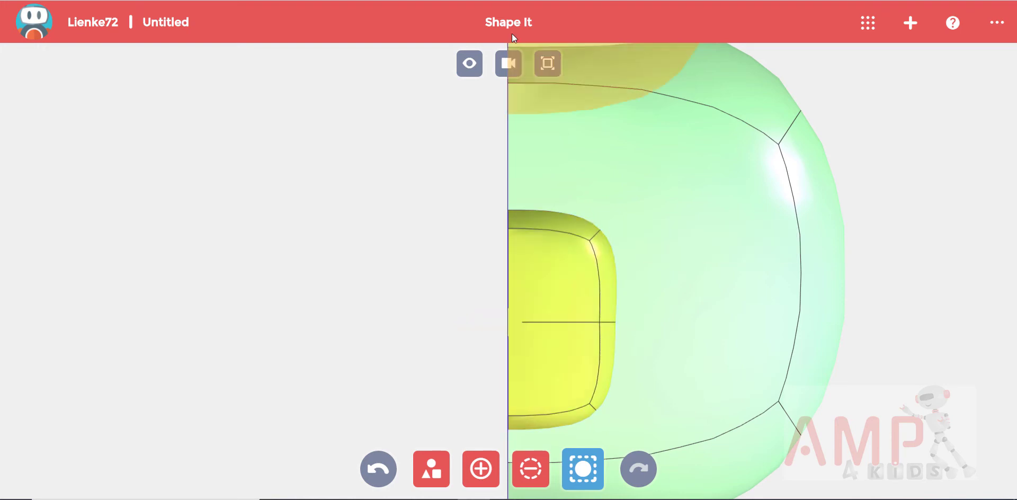
From the front view, place one copy of the yellow leg above the original and another below it.
click(509, 64)
click(667, 217)
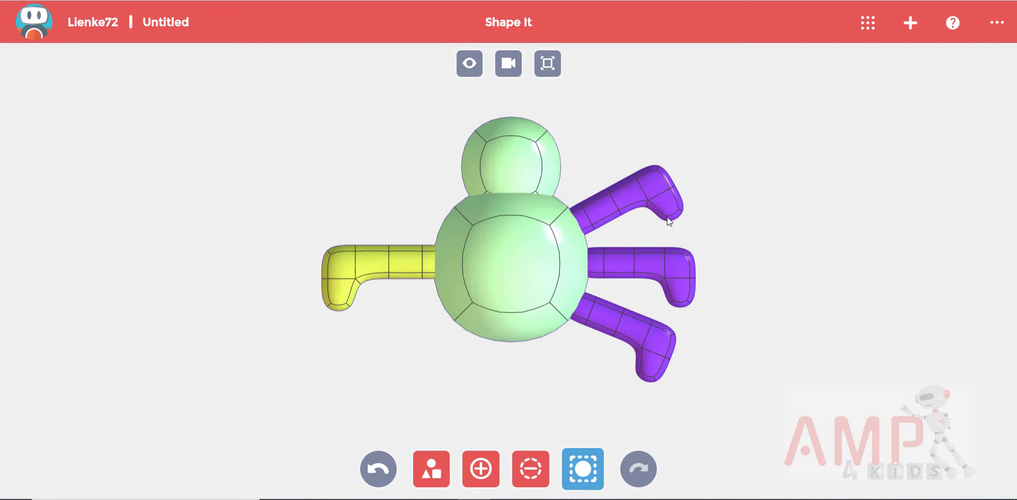
click(391, 268)
drag(389, 240, 400, 167)
click(395, 254)
drag(389, 236, 395, 309)
Angle the lower yellow leg downward like the lower purple leg and shift it so its inner end overlaps the body.
mouse_move(387, 358)
mouse_down()
mouse_move(293, 384)
mouse_move(322, 412)
mouse_move(340, 356)
mouse_move(376, 359)
mouse_up()
click(345, 360)
drag(409, 294, 405, 271)
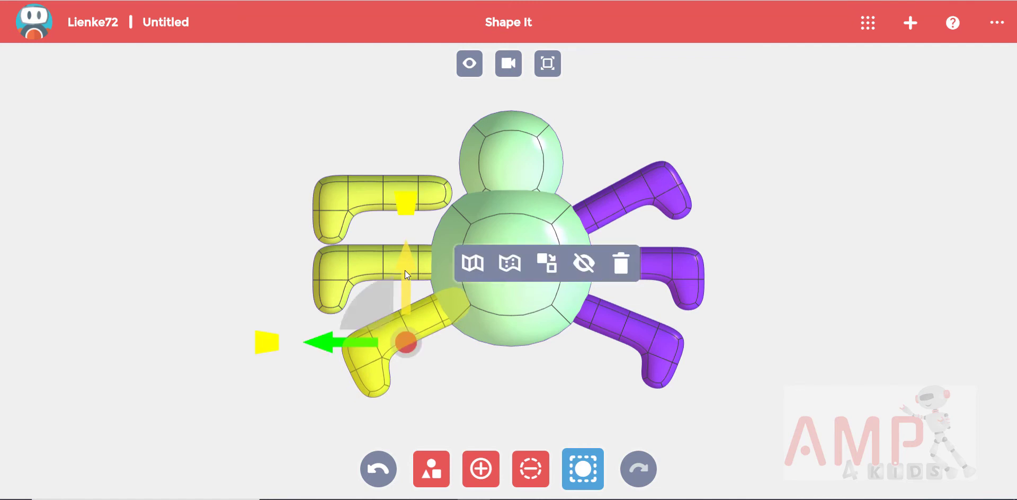
drag(371, 342, 365, 341)
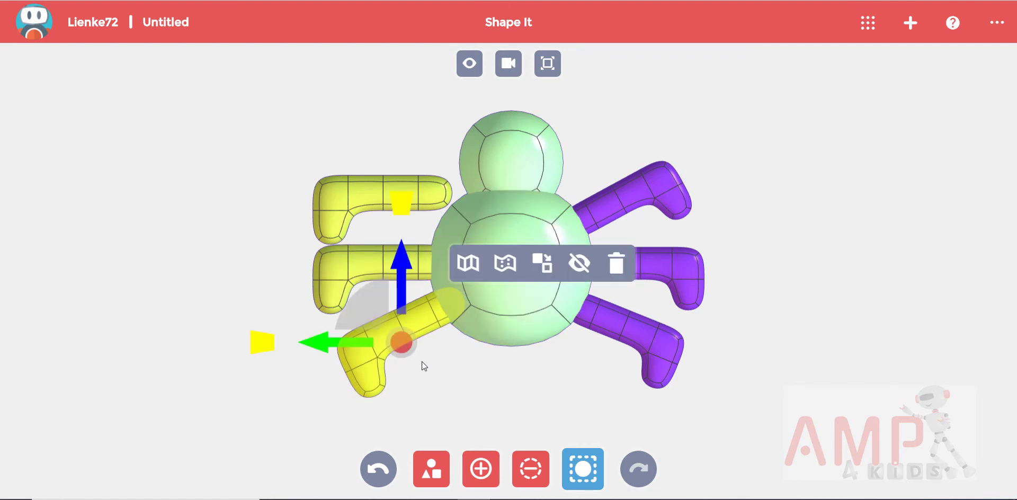
click(443, 376)
Rotate the upper yellow leg to mirror the upper purple leg and nudge it so its inner end overlaps the body.
click(434, 188)
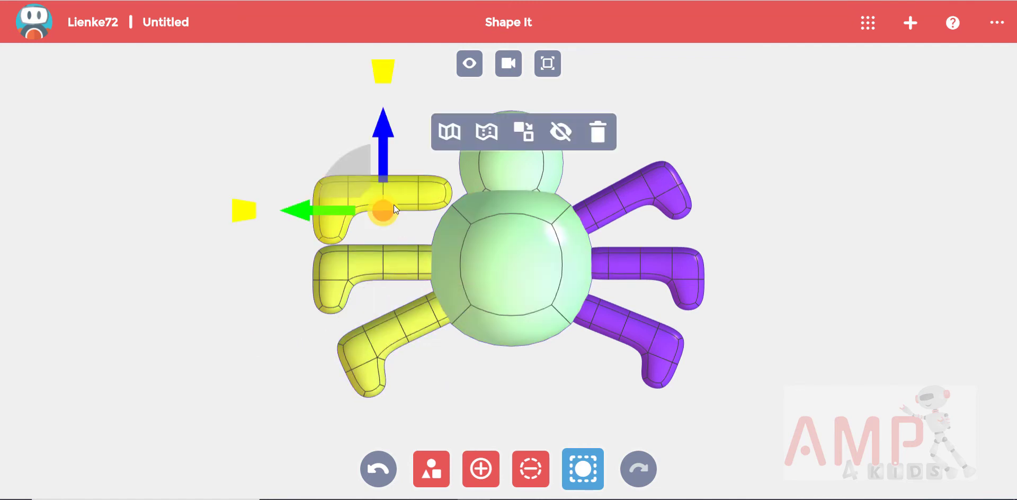
click(393, 205)
drag(468, 182, 478, 223)
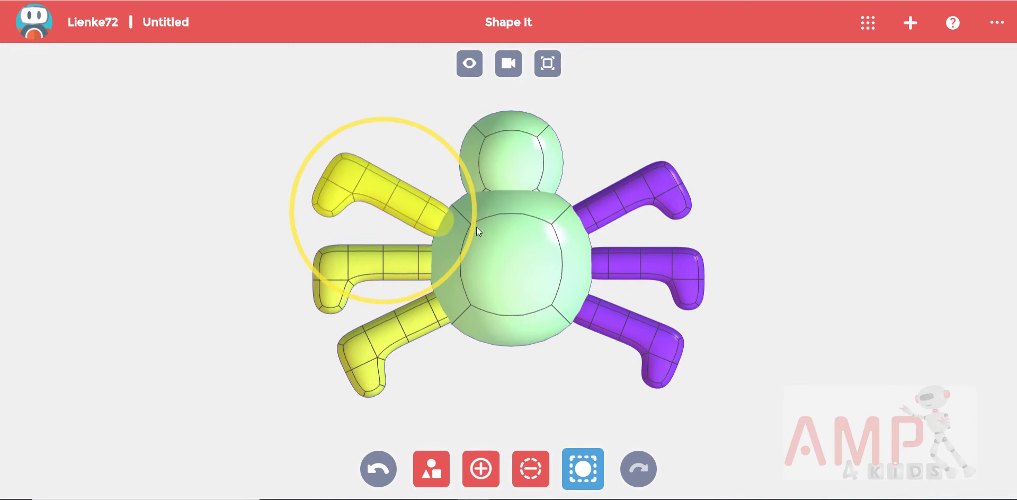
click(394, 201)
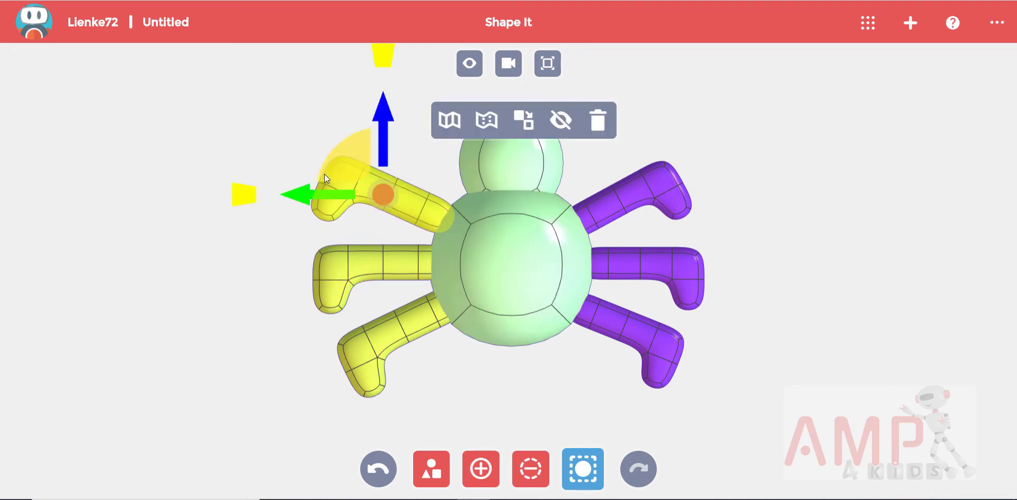
drag(300, 197, 307, 199)
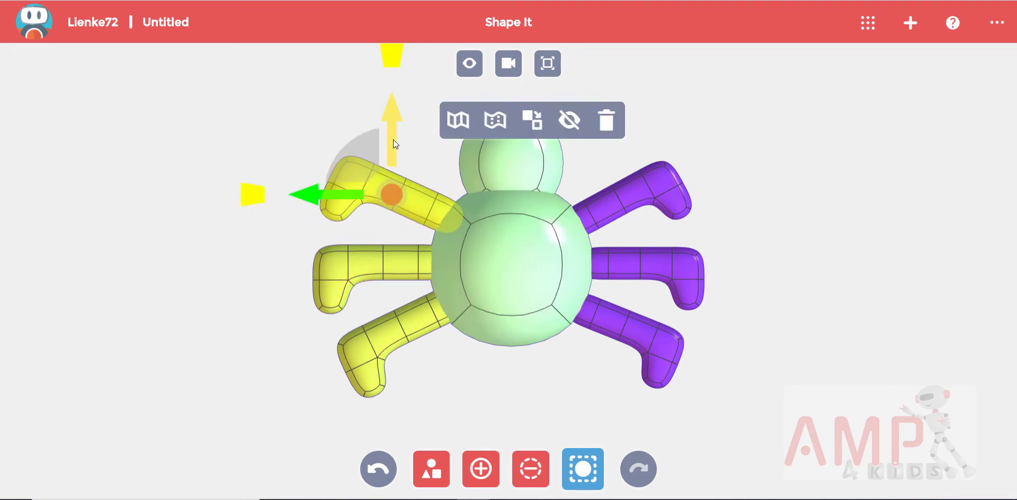
drag(393, 142, 394, 147)
drag(360, 200, 362, 199)
click(254, 159)
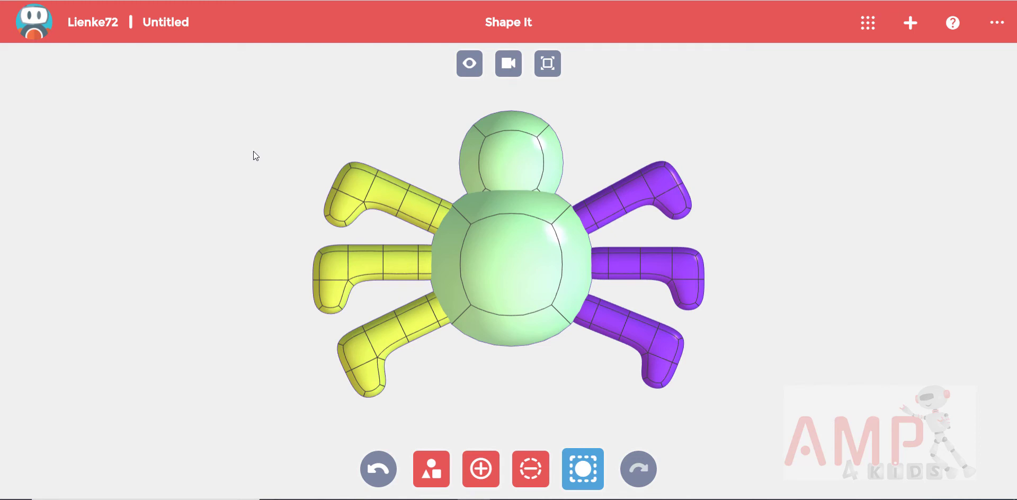
Add a new ball and, from the side view, move it forward so it sits in front of the spider.
click(443, 471)
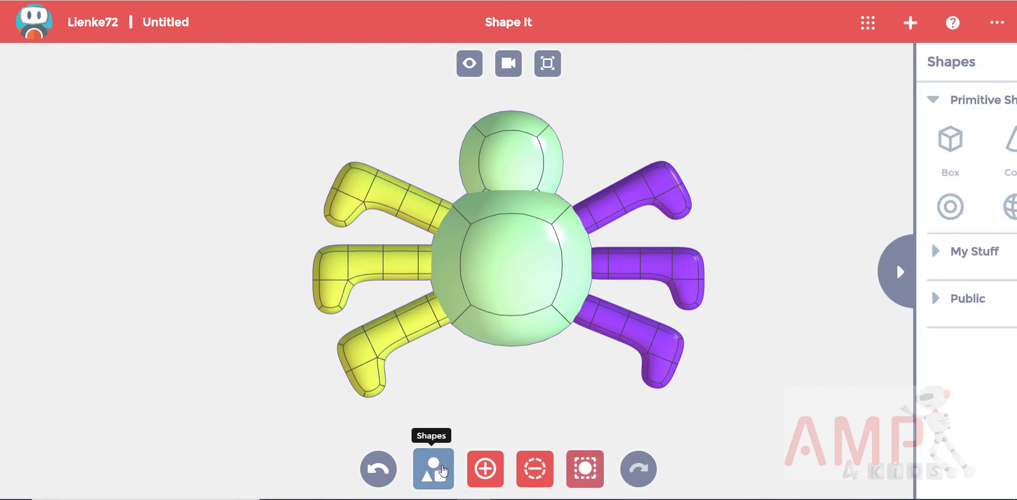
click(964, 227)
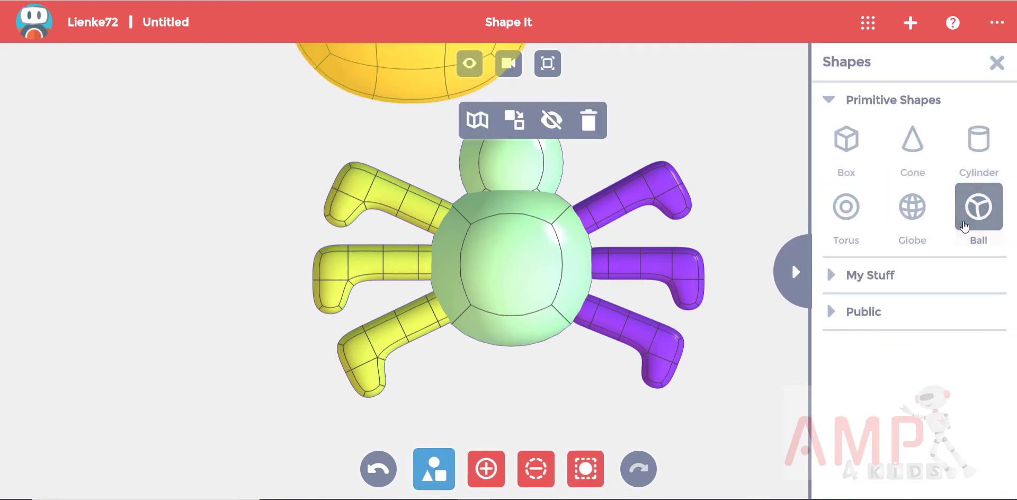
click(507, 64)
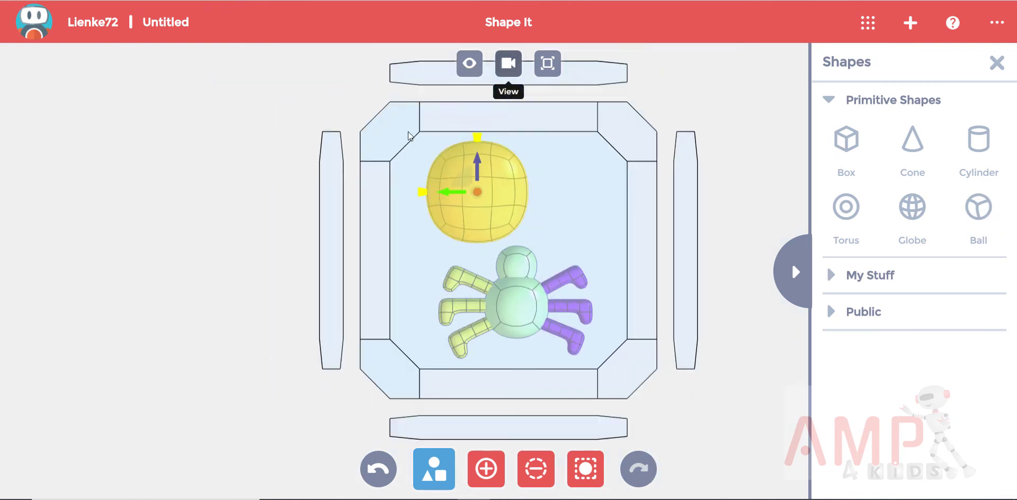
click(356, 191)
scroll(468, 182, up, 3)
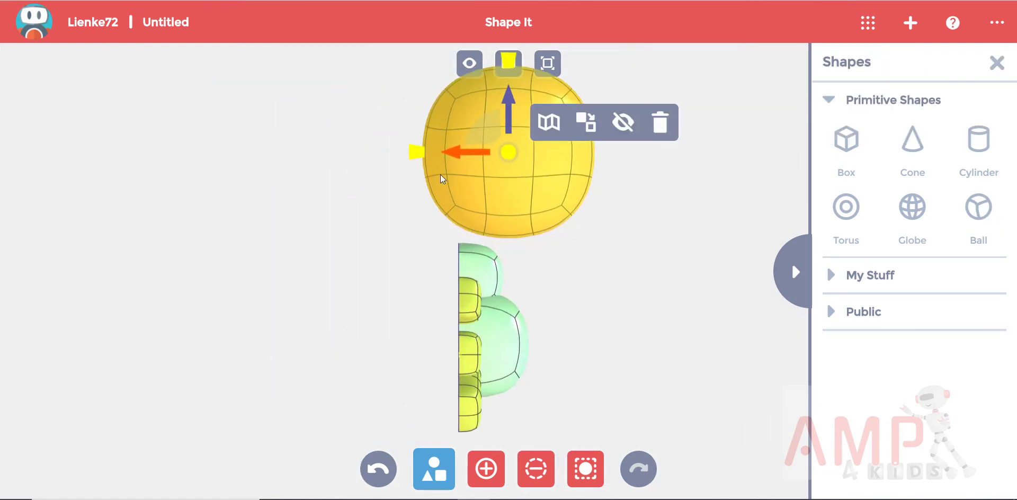
drag(447, 156, 535, 159)
From the front view, scale the new ball down to eye size and place it over the yellow-leg side of the head.
click(511, 63)
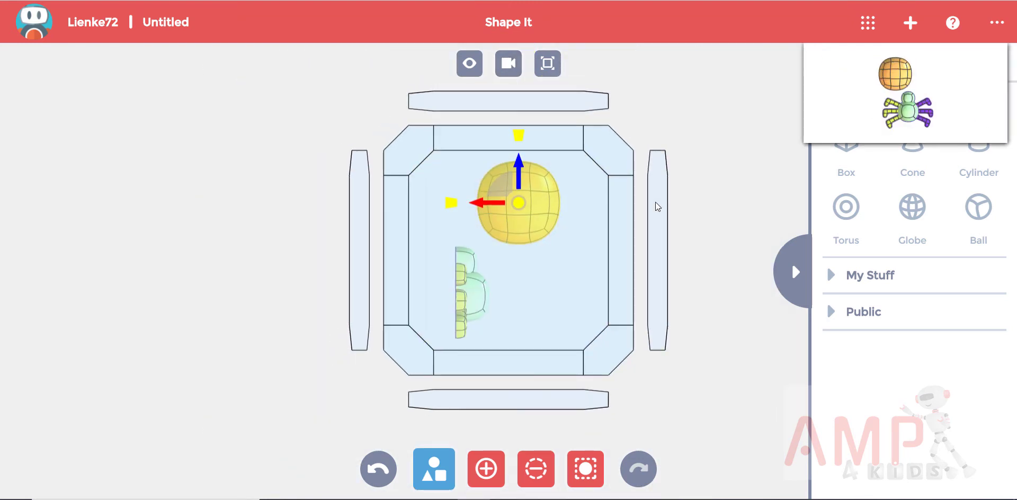
click(656, 208)
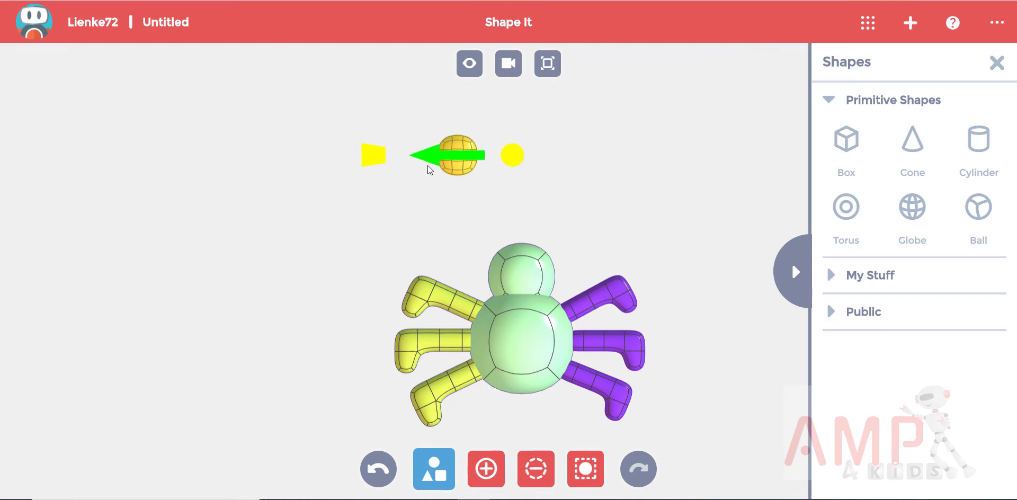
drag(459, 121, 461, 226)
drag(411, 261, 468, 279)
drag(457, 280, 458, 279)
drag(511, 177, 512, 194)
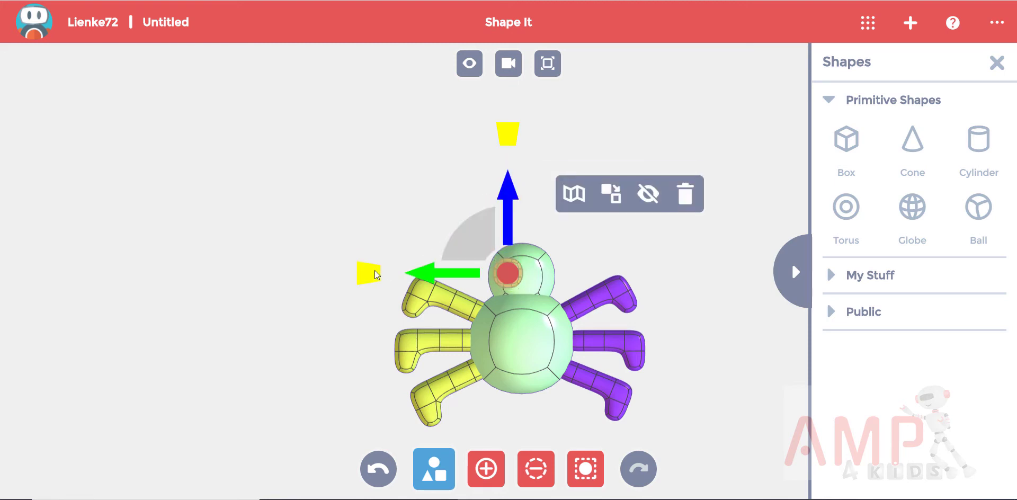
drag(375, 275, 384, 275)
click(434, 187)
From the side view, select the small ball and push it back until it is partly embedded in the head's front.
scroll(432, 181, up, 4)
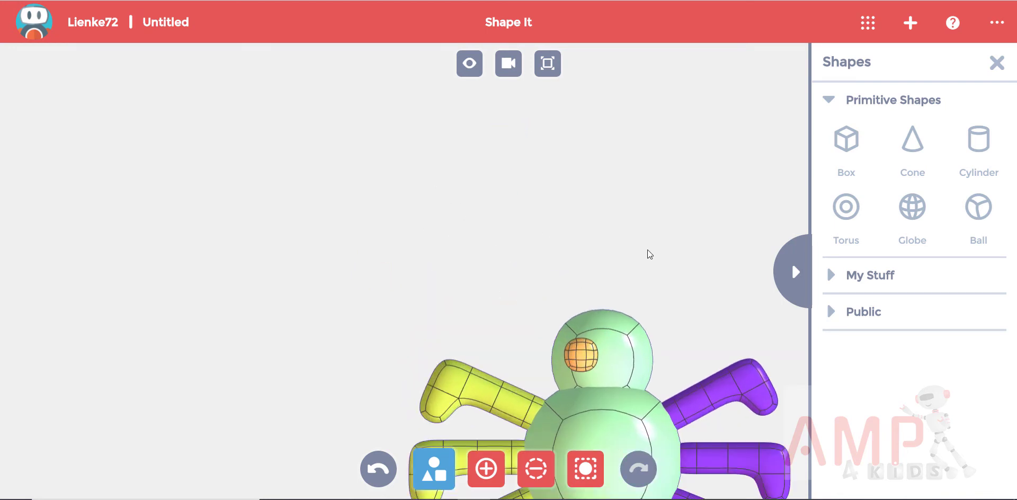
drag(649, 271, 526, 126)
click(598, 135)
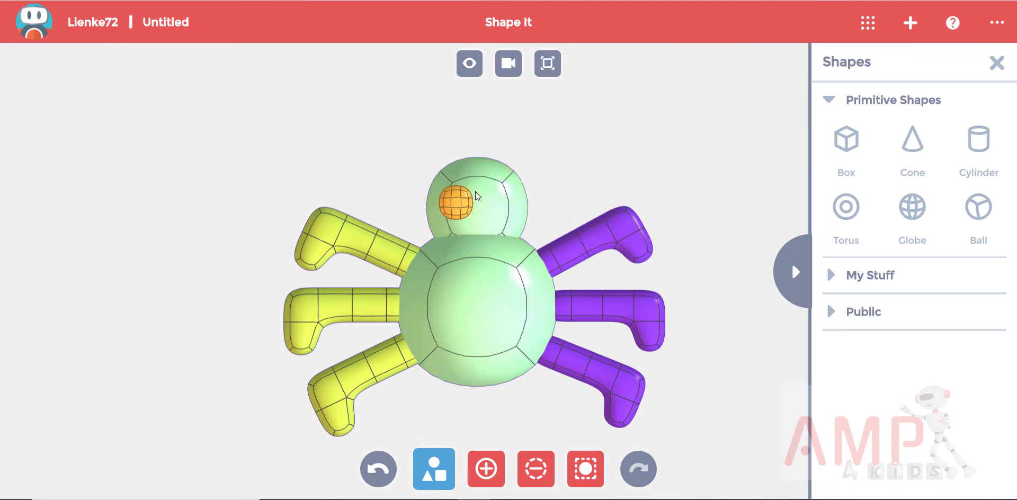
click(509, 64)
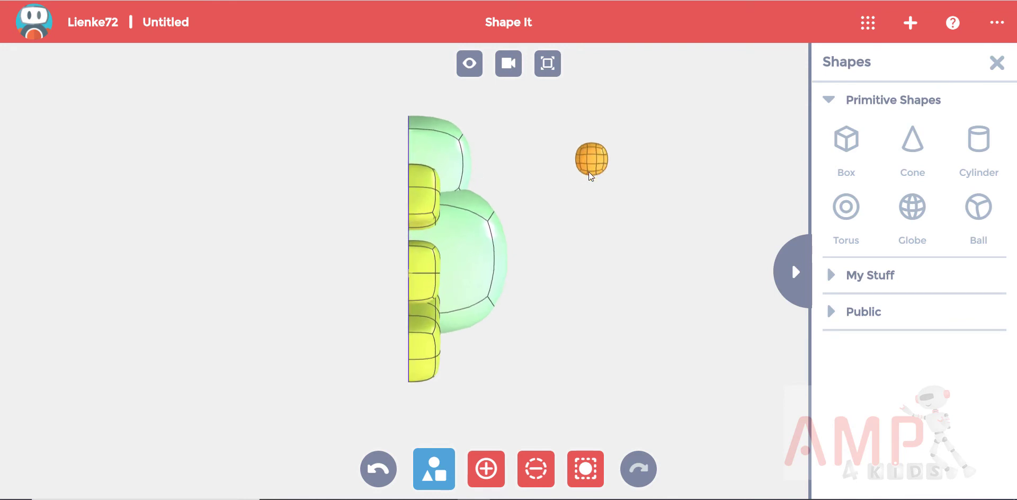
click(586, 469)
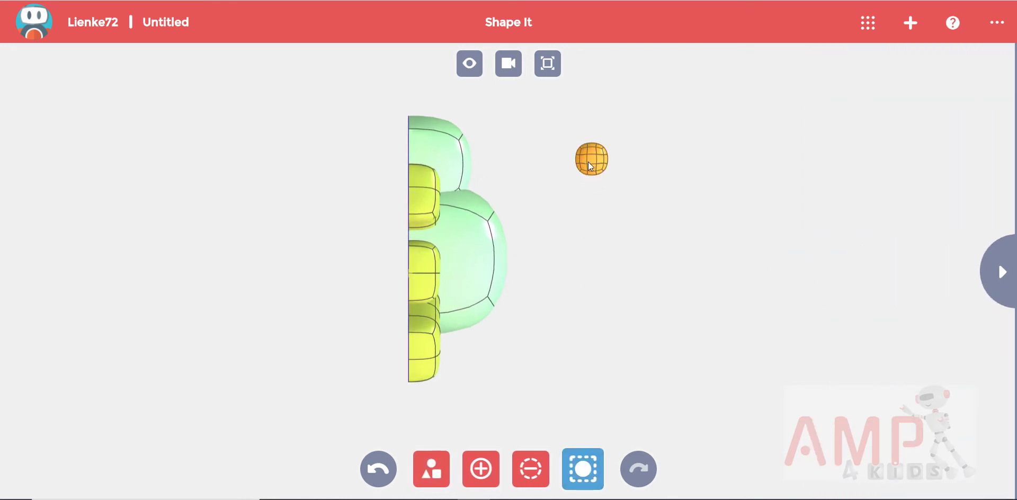
click(590, 165)
drag(547, 162, 412, 155)
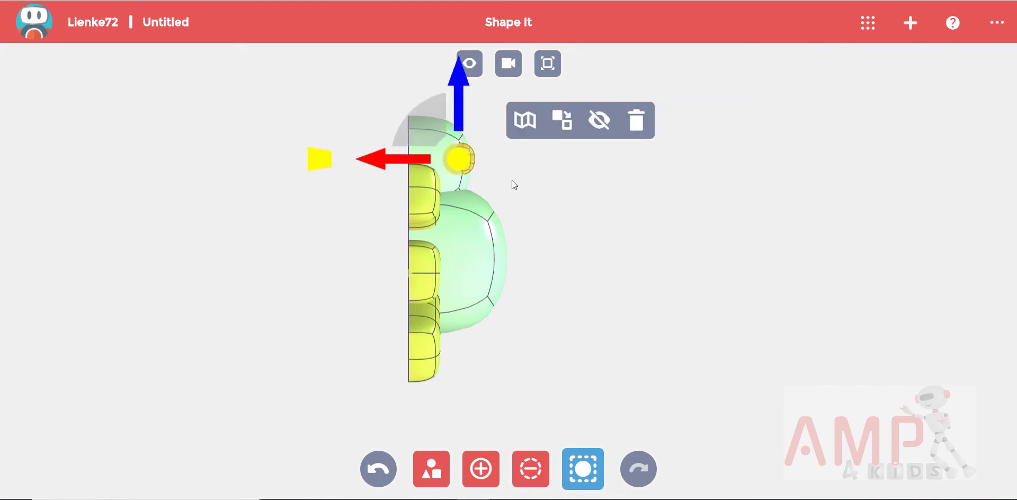
click(610, 181)
Return to the front view, select the eye ball and nudge it slightly toward the middle of the head.
drag(644, 177, 575, 185)
click(576, 186)
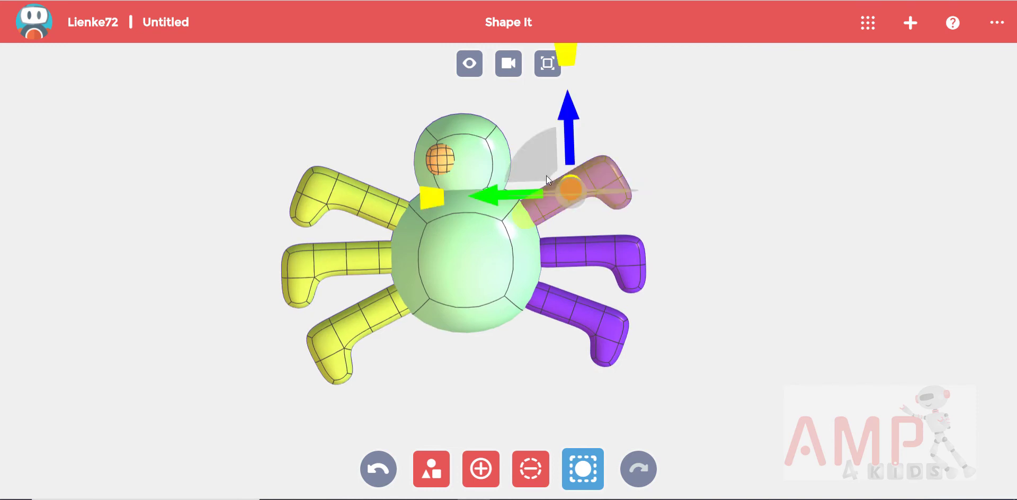
click(509, 74)
click(584, 211)
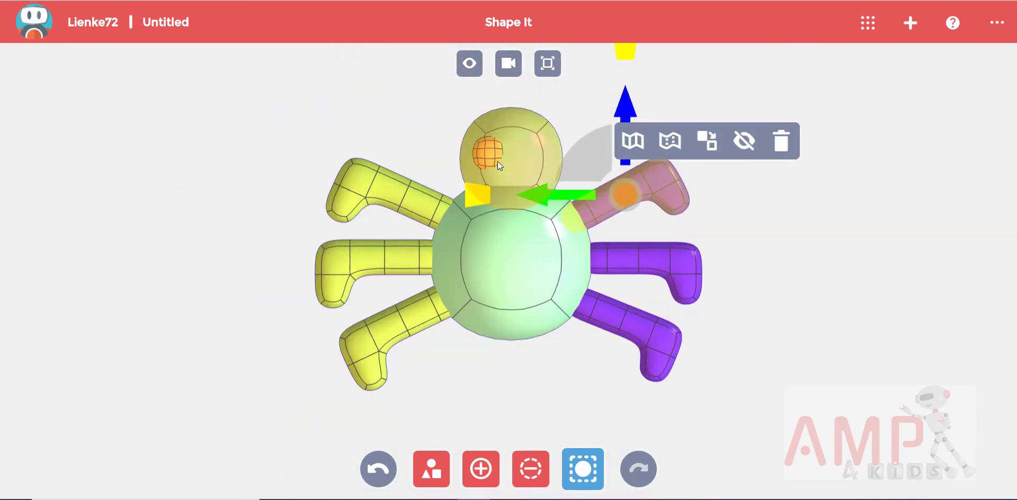
click(492, 153)
drag(453, 153, 458, 154)
From the side view, move the eye ball slightly outward so more of it protrudes from the head.
click(507, 67)
click(358, 168)
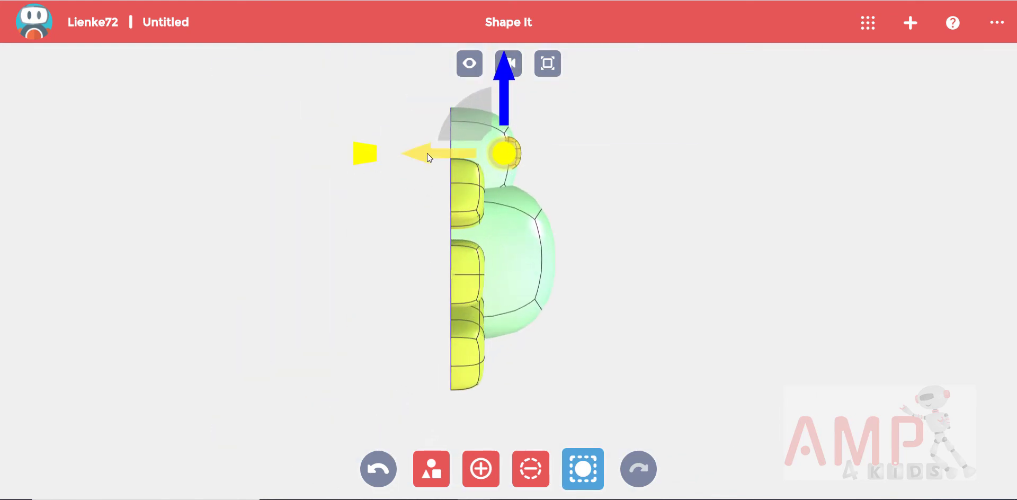
drag(430, 156, 431, 155)
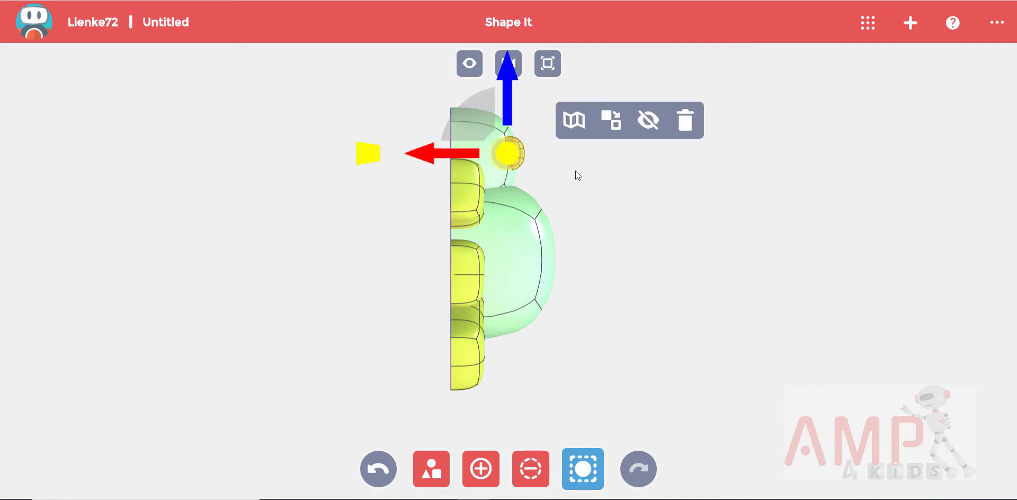
click(637, 179)
From the front view, copy the eye ball sideways to place a second eye on the purple-leg side of the head.
click(509, 63)
click(655, 188)
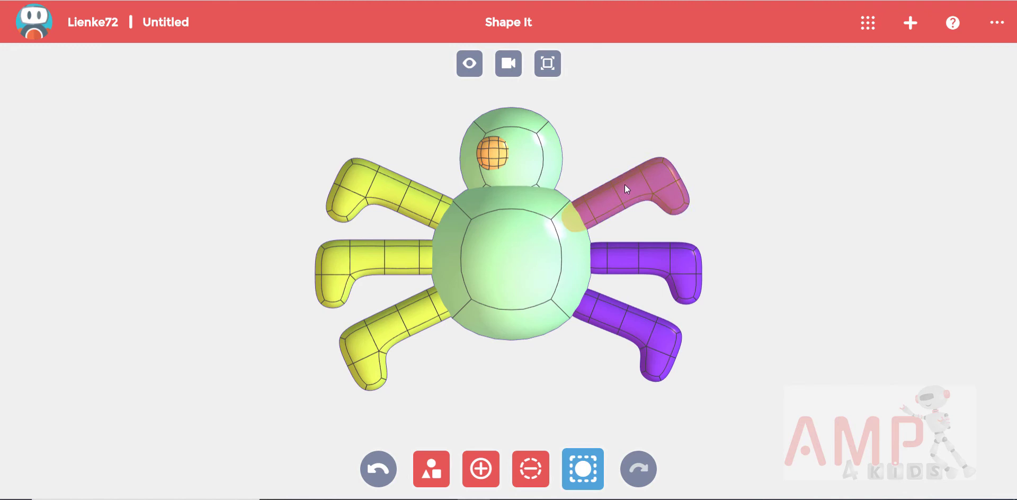
click(494, 152)
drag(459, 154, 487, 155)
click(801, 208)
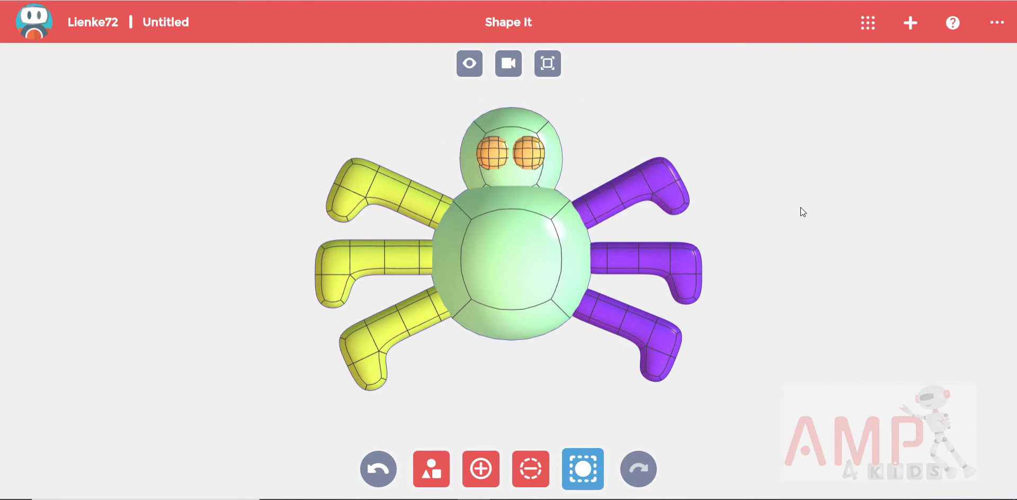
Copy the yellow-leg-side eye ball off the head, then from the side view move the copy outward and down in front of the body.
click(500, 153)
drag(501, 153, 415, 155)
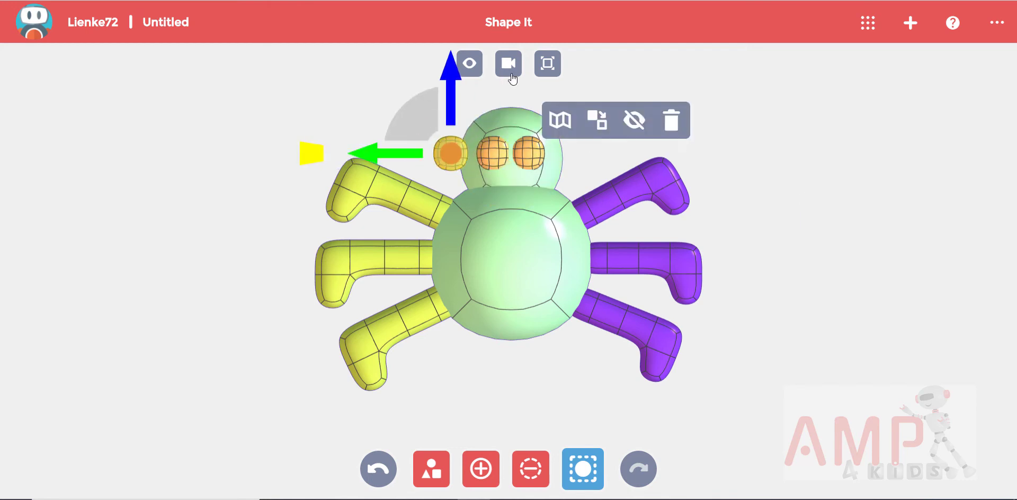
click(509, 63)
click(358, 239)
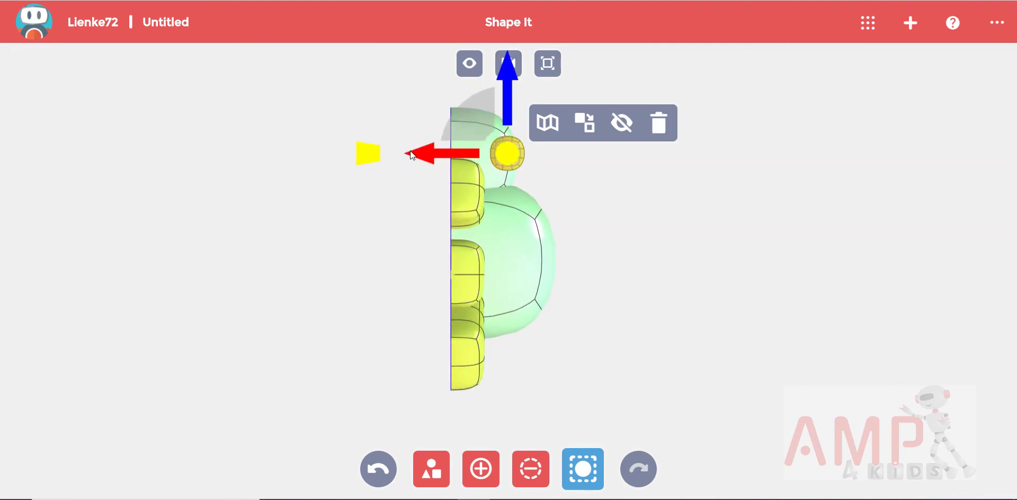
drag(411, 151, 515, 124)
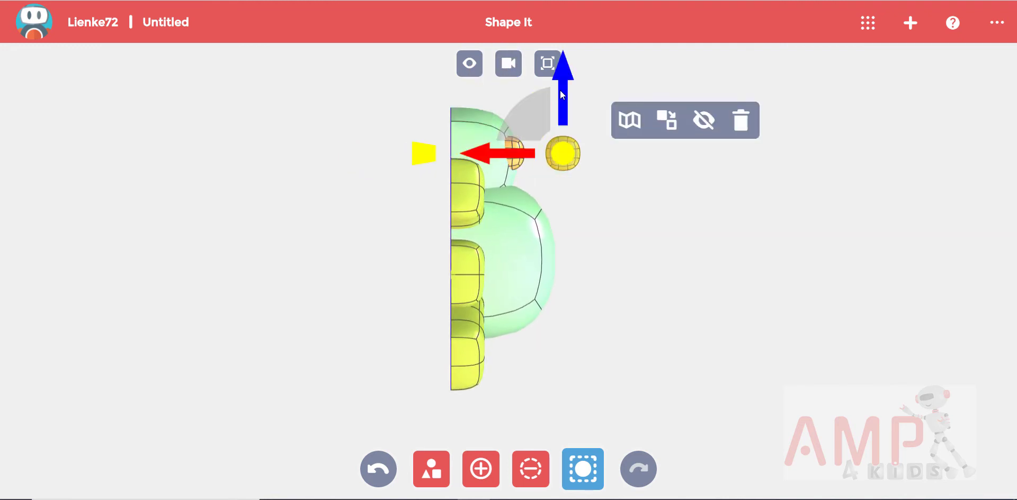
drag(560, 90, 576, 182)
From the front view, move the ball over the upper body on the yellow-leg side, copy it downward, and nudge the copy outward.
click(510, 67)
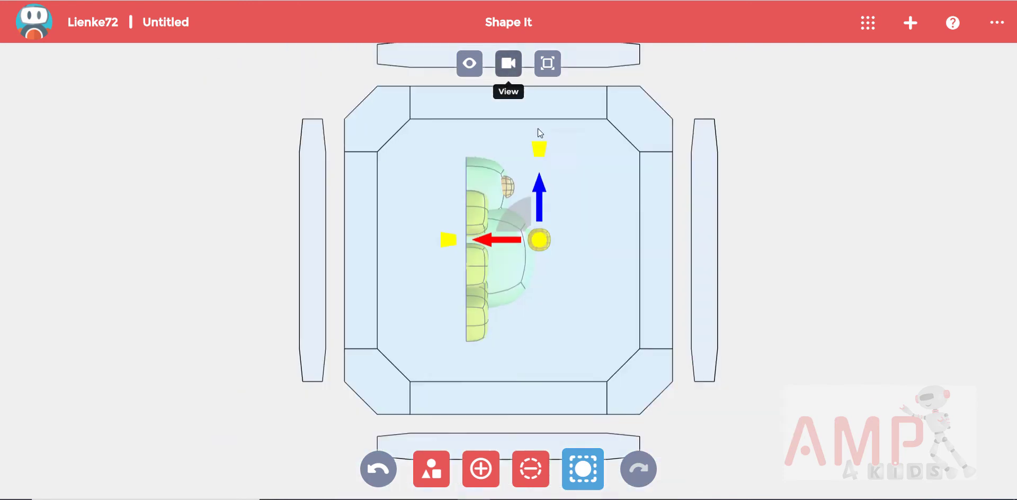
click(657, 244)
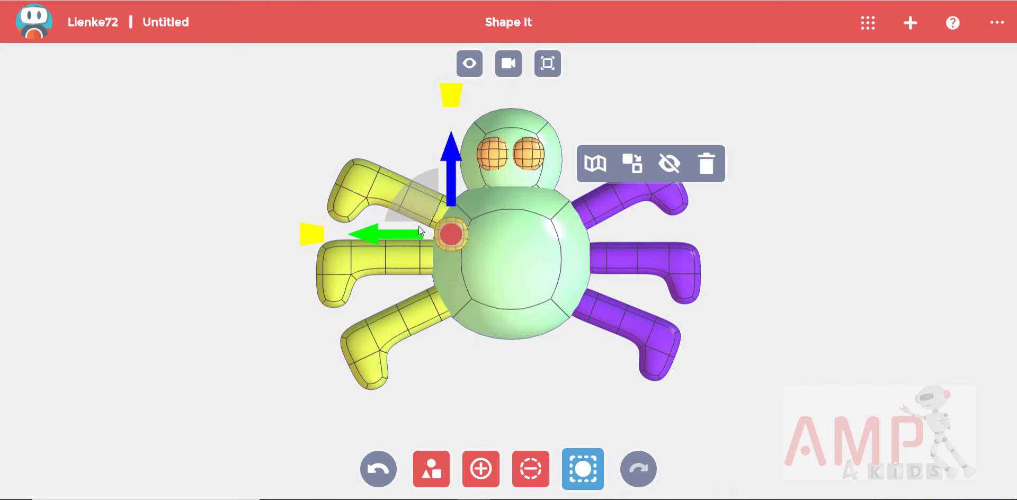
drag(412, 233, 438, 228)
drag(475, 176, 476, 209)
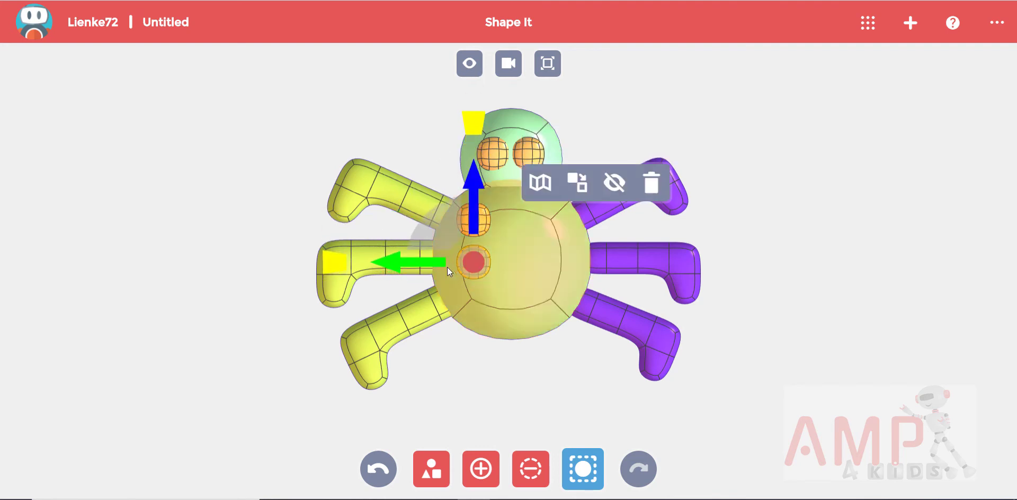
drag(447, 268, 427, 264)
Shift the upper body ball slightly toward the middle and copy it down to the lower body as a third spot.
click(476, 217)
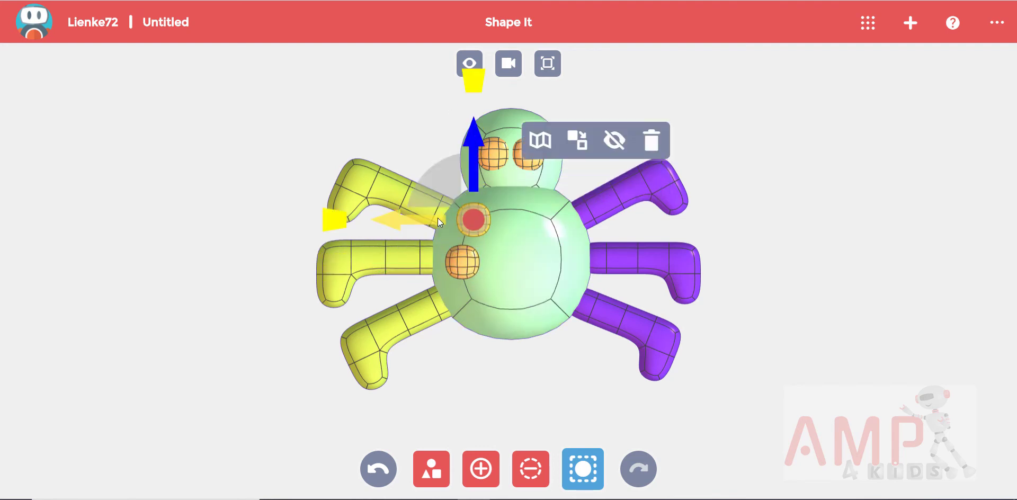
drag(437, 218, 451, 219)
drag(487, 176, 498, 263)
Copy the upper, middle and lower spot balls across to the purple-leg side, nudging the upper copy slightly inward.
click(493, 217)
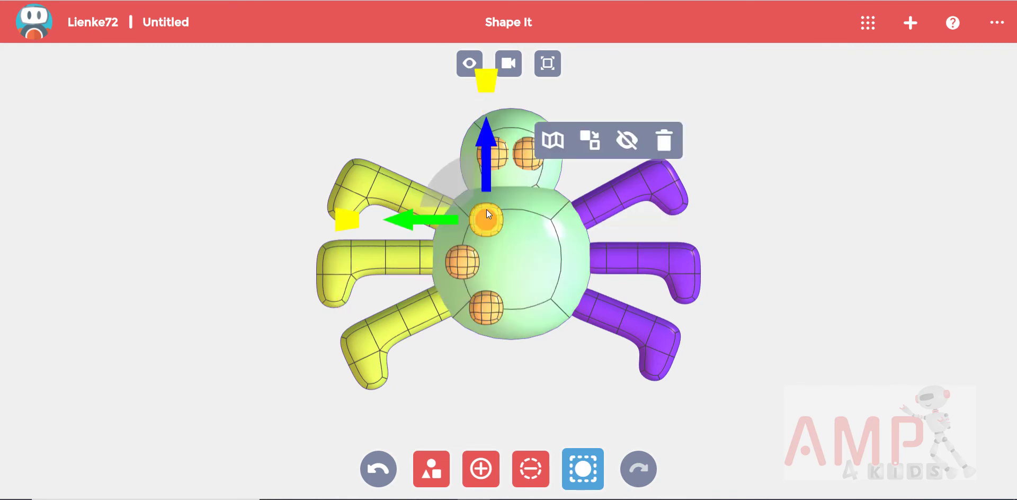
drag(452, 222, 512, 219)
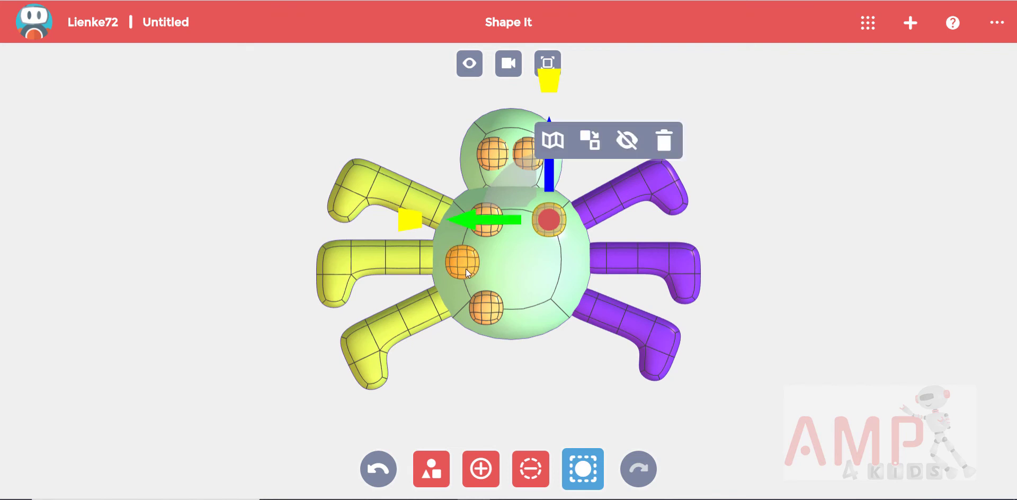
click(466, 270)
drag(423, 266, 514, 263)
click(551, 223)
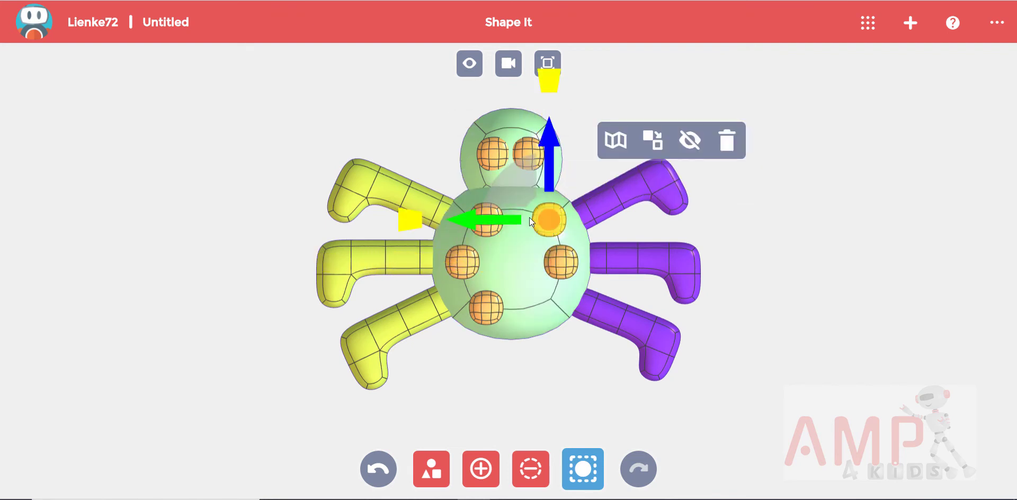
drag(518, 222, 510, 219)
click(484, 304)
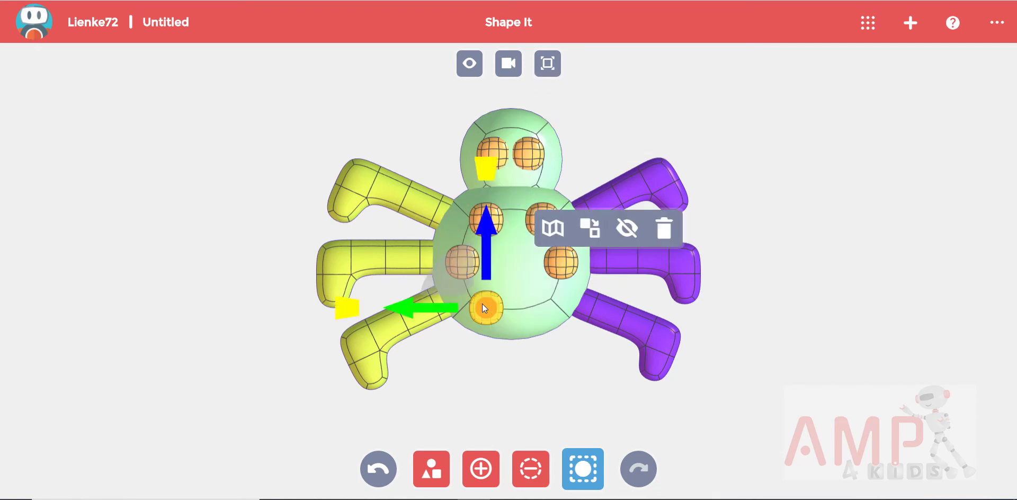
drag(467, 307, 511, 308)
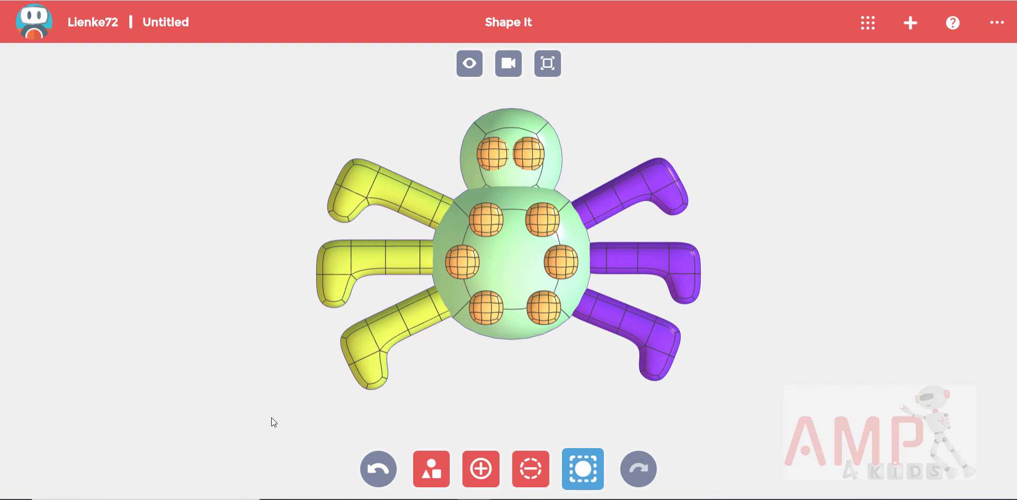
From the yellow-leg side, push that side's three spot balls back until they are partly embedded in the body.
drag(272, 417, 394, 401)
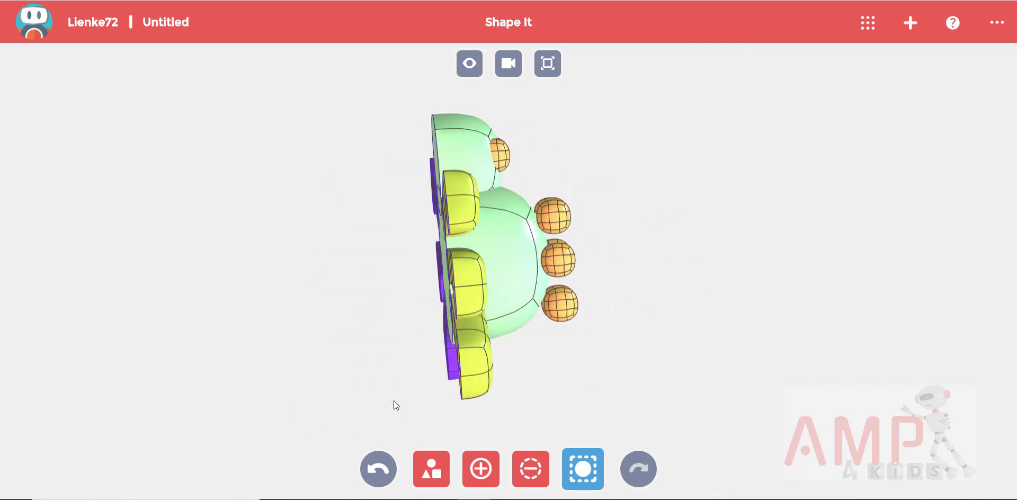
click(557, 211)
drag(525, 217, 496, 219)
click(552, 257)
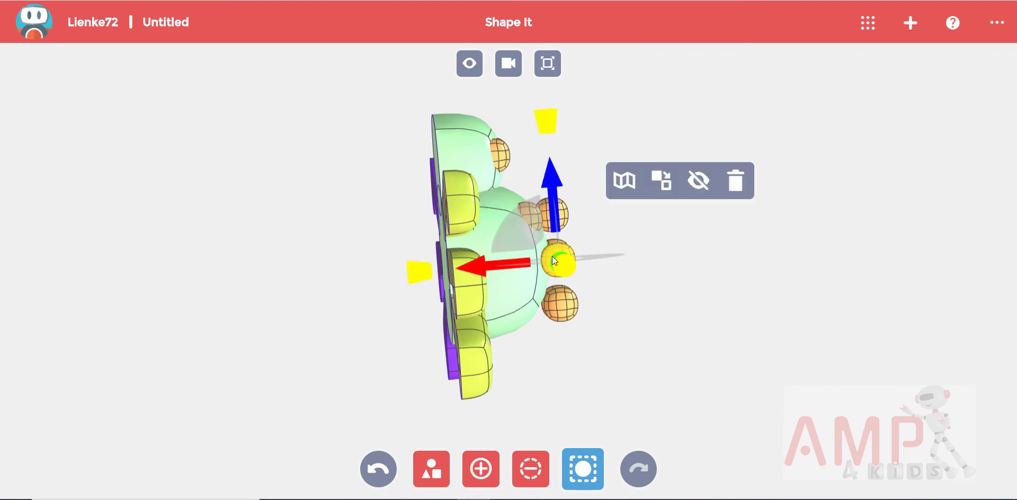
drag(530, 260, 498, 264)
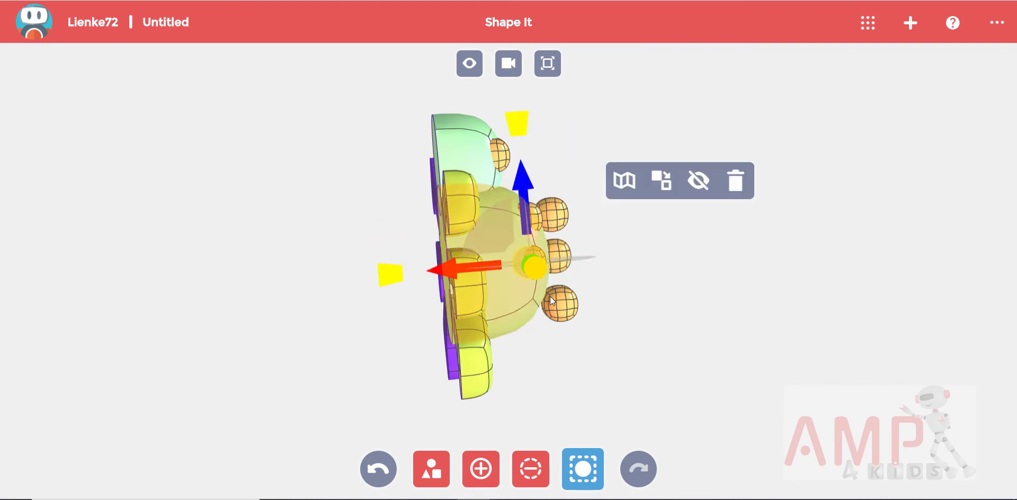
click(553, 298)
drag(541, 301, 490, 304)
From the purple-leg side, push that side's three spot balls back until they are partly embedded in the body.
drag(749, 312, 508, 336)
click(508, 336)
click(463, 228)
drag(463, 229, 530, 222)
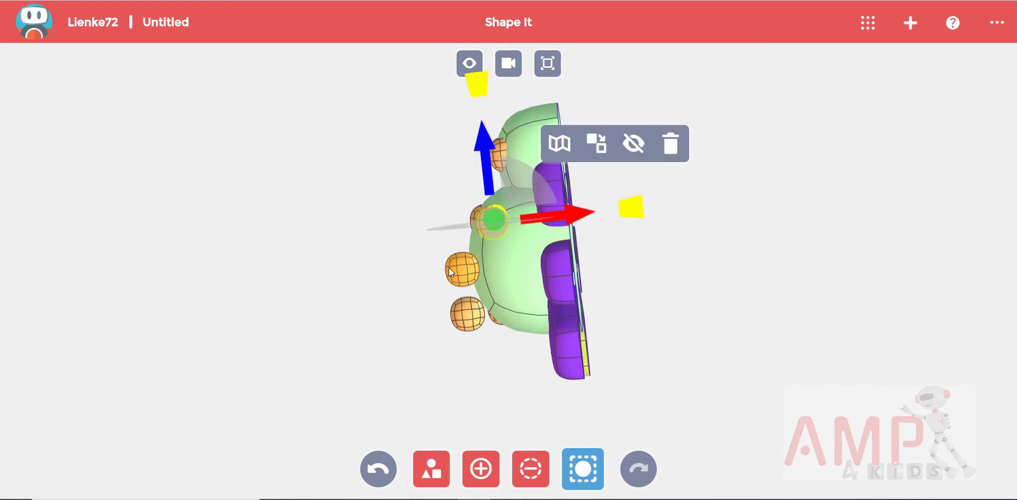
click(461, 267)
drag(492, 265, 525, 264)
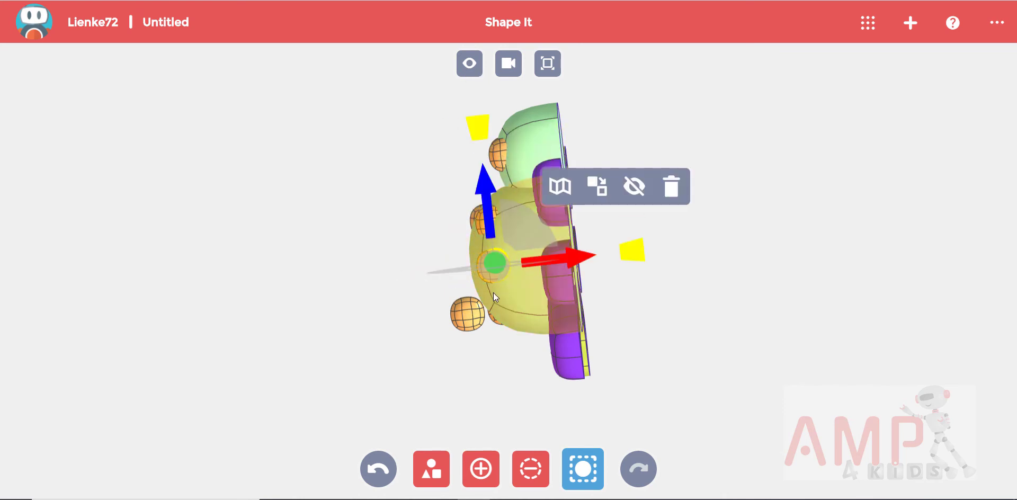
click(469, 313)
drag(504, 312, 502, 272)
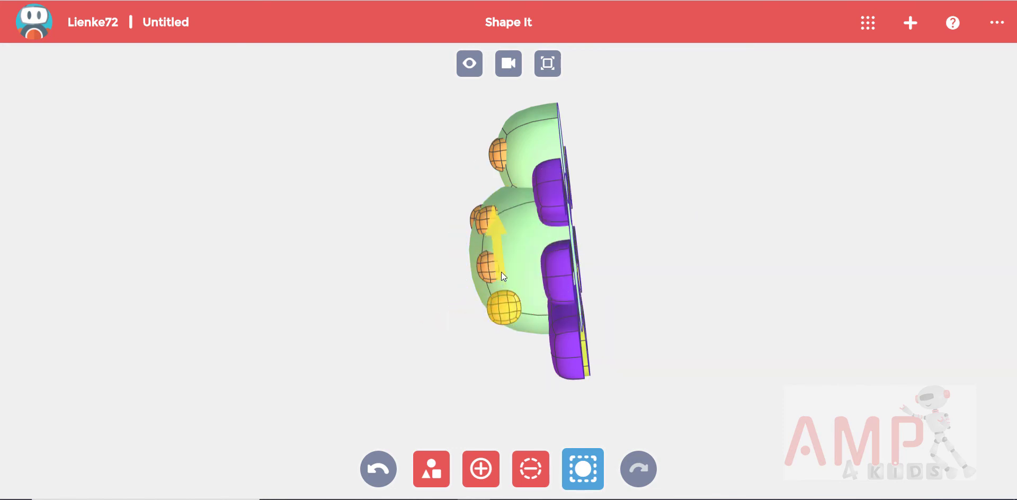
drag(535, 305, 545, 306)
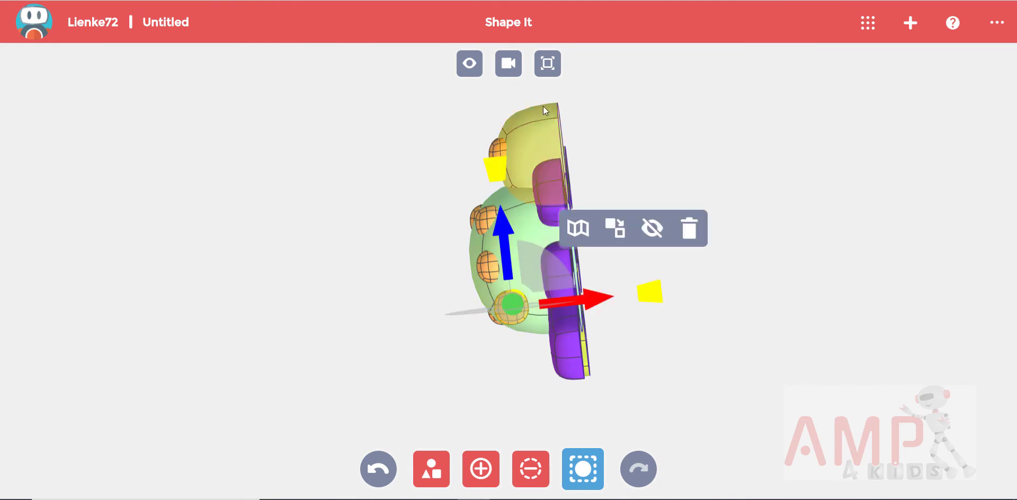
From the front view, add a cylinder, scale it down to a small piece and place it just above the head.
click(509, 63)
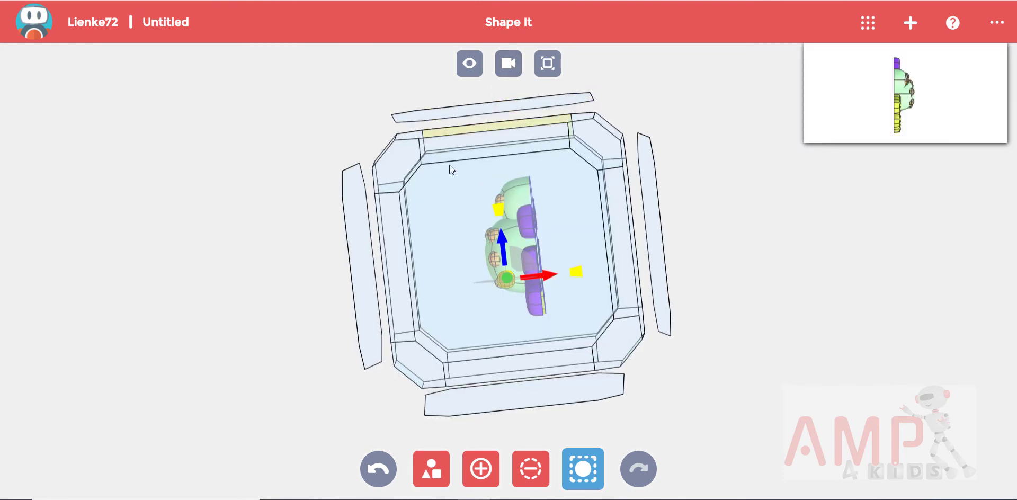
click(355, 229)
drag(574, 301, 500, 299)
click(593, 399)
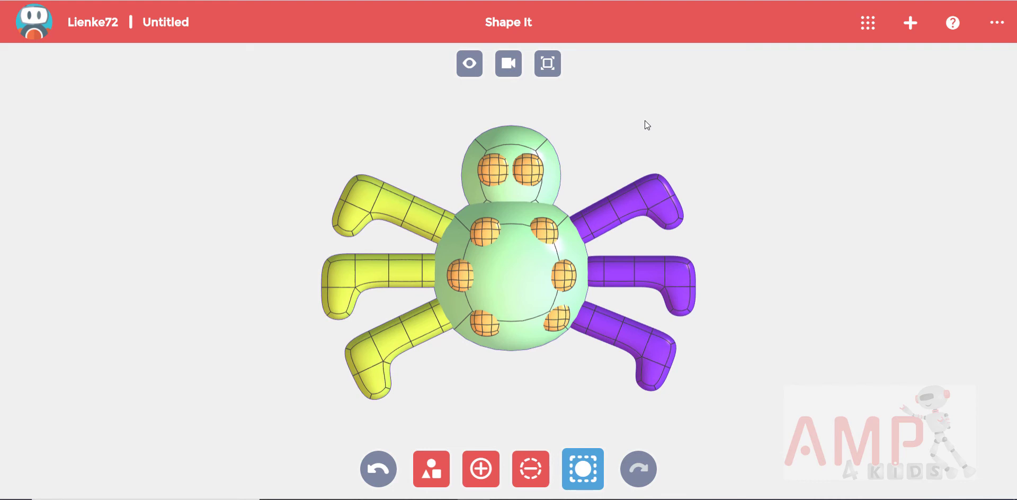
click(432, 469)
click(977, 157)
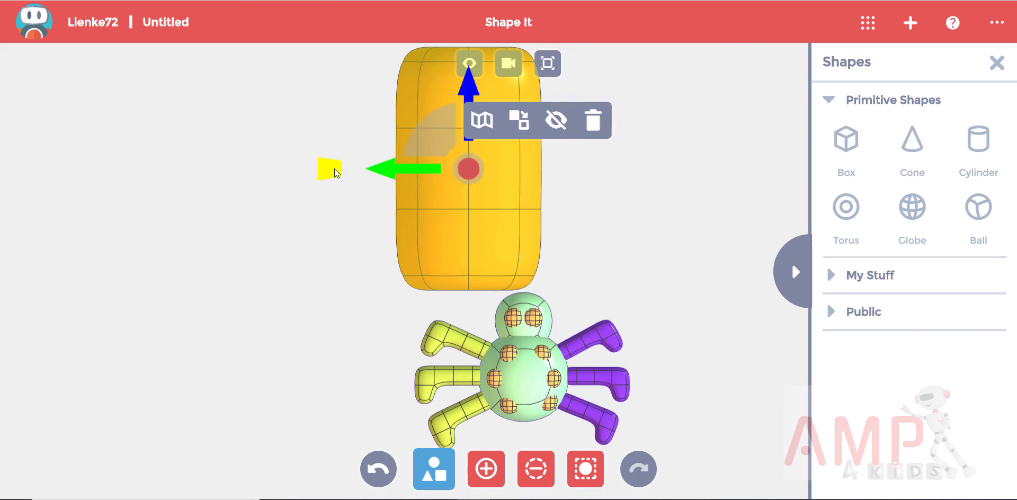
drag(335, 173, 500, 174)
drag(508, 134, 499, 245)
Select the small cylinder above the head and stretch it vertically into a long, thin antenna.
scroll(499, 246, up, 5)
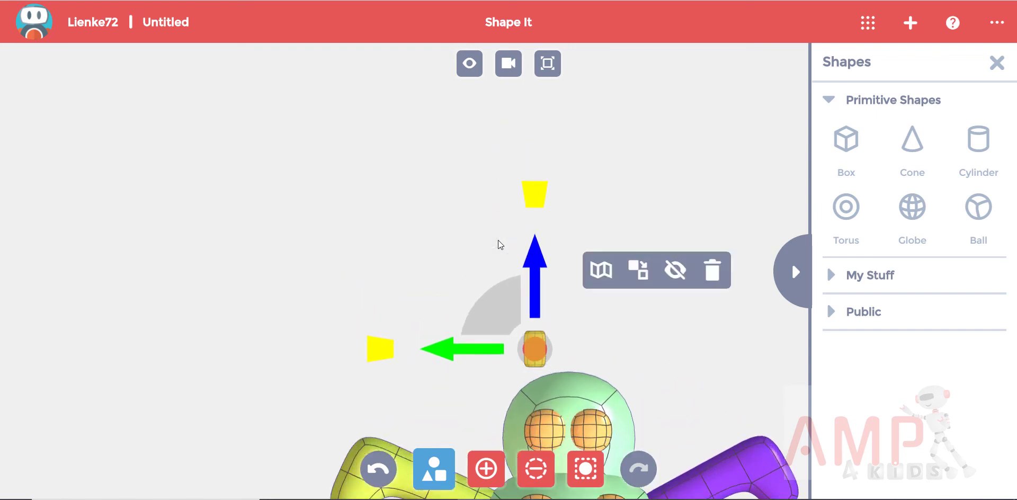
drag(711, 405, 581, 300)
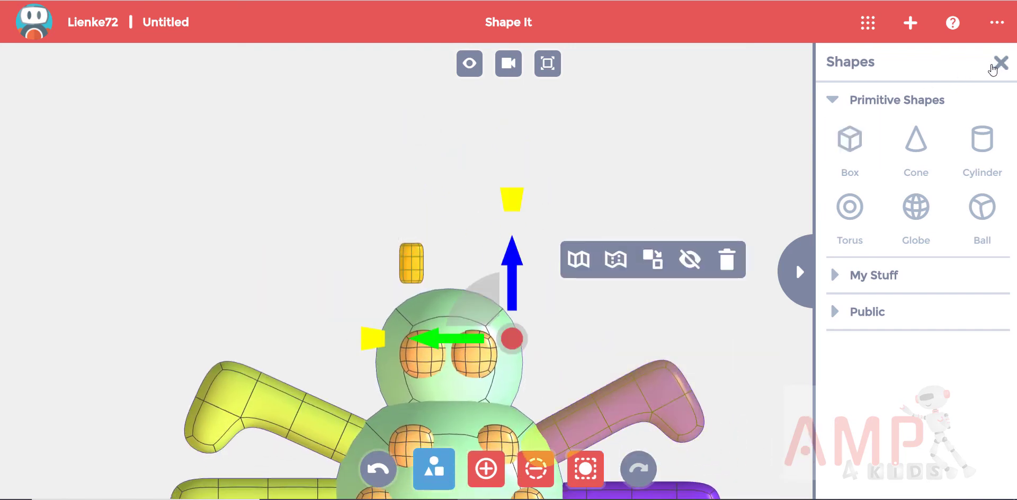
click(996, 64)
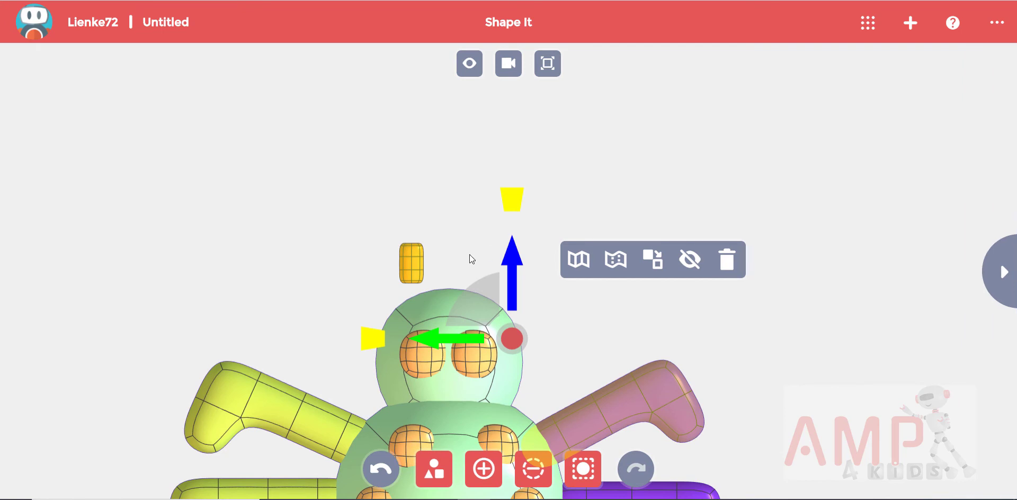
click(414, 265)
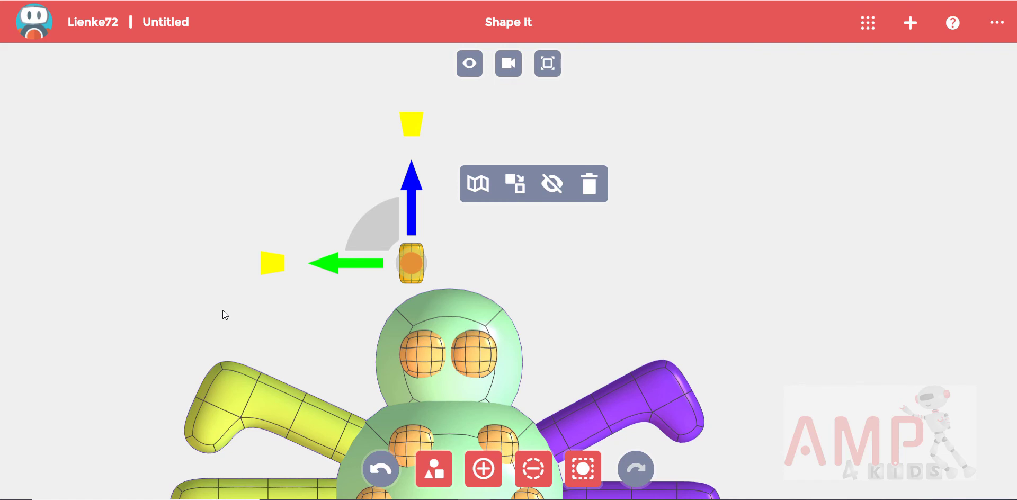
drag(222, 310, 245, 314)
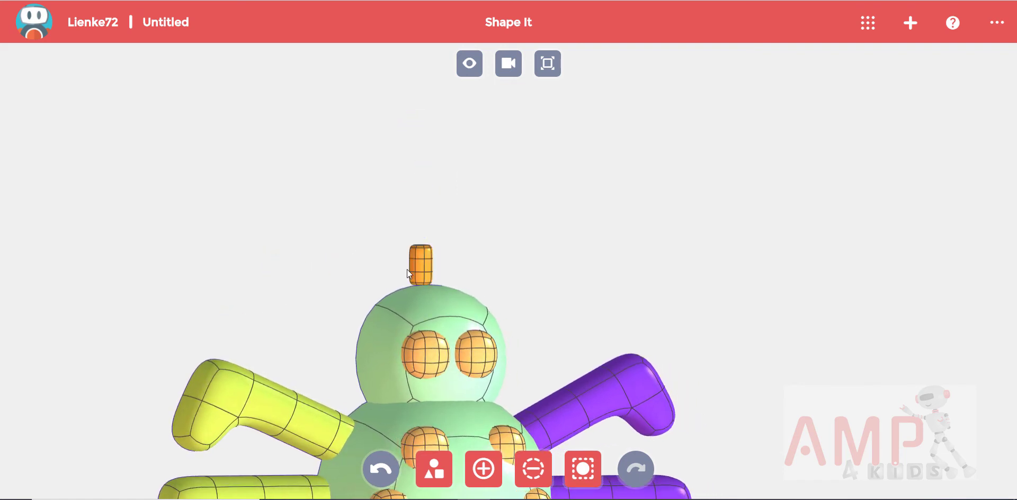
click(583, 468)
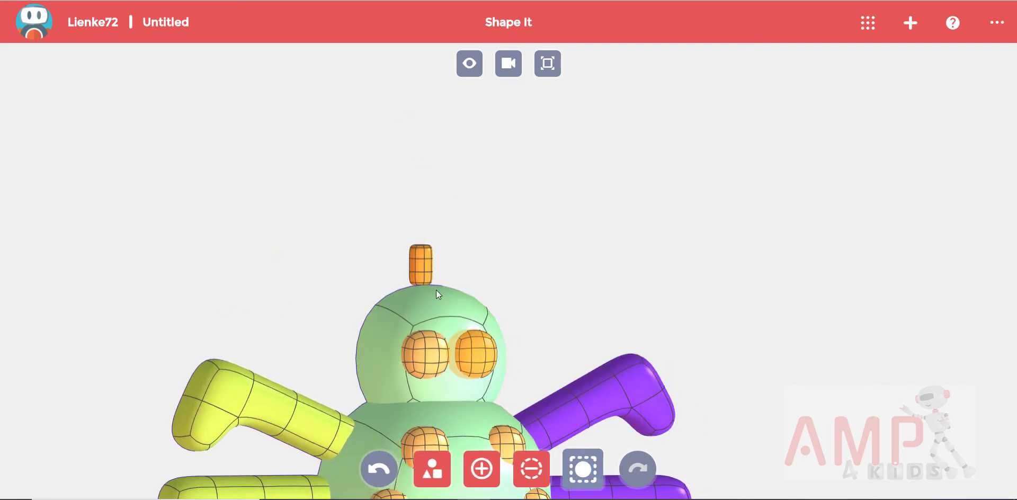
click(422, 263)
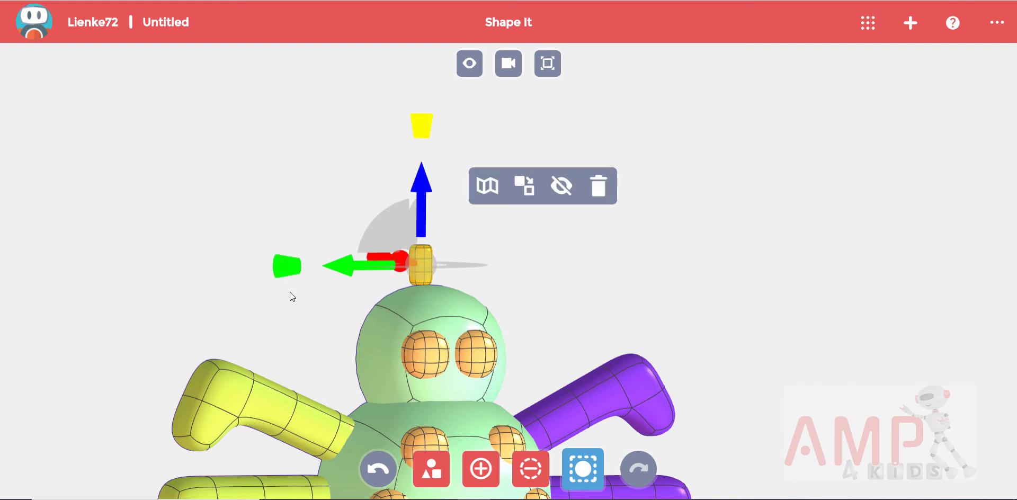
drag(425, 131, 422, 92)
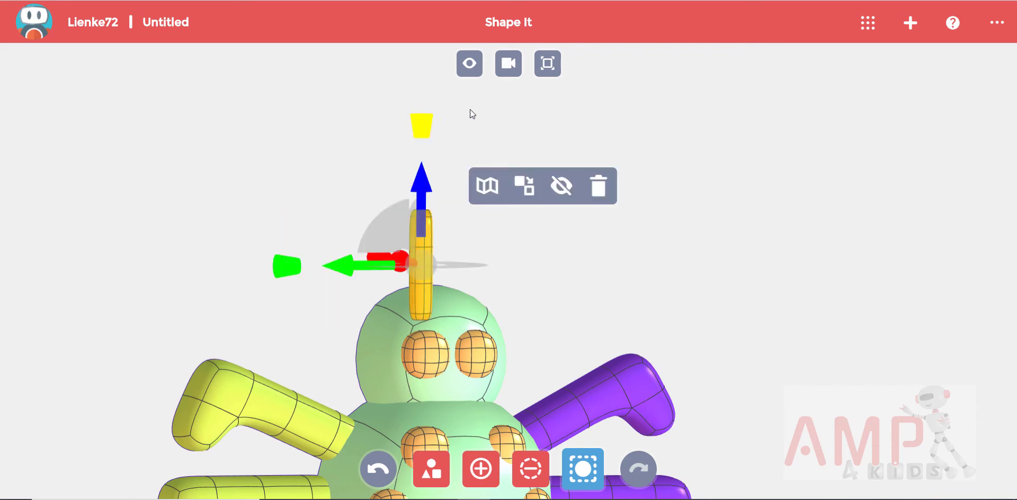
From the front view, tilt the antenna so its upper end leans toward the yellow-leg side.
click(509, 65)
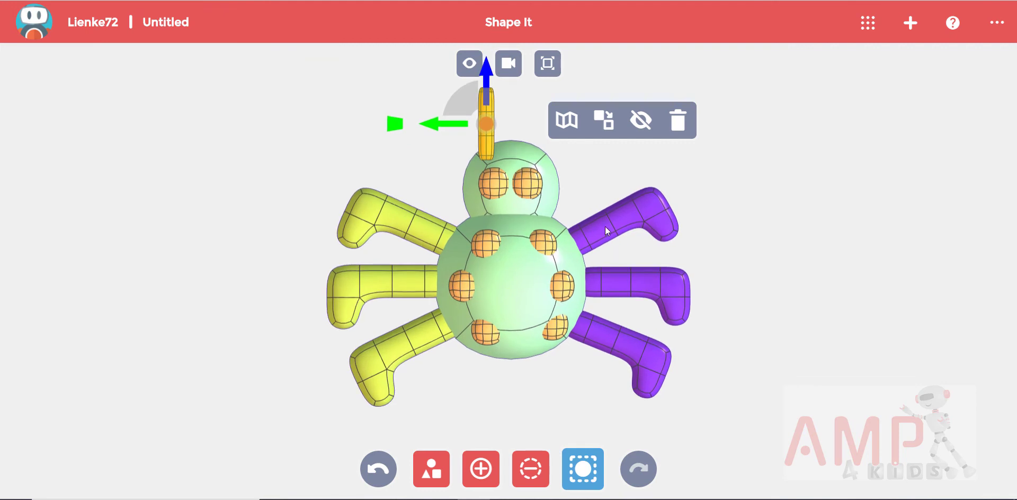
drag(498, 125, 417, 169)
click(494, 131)
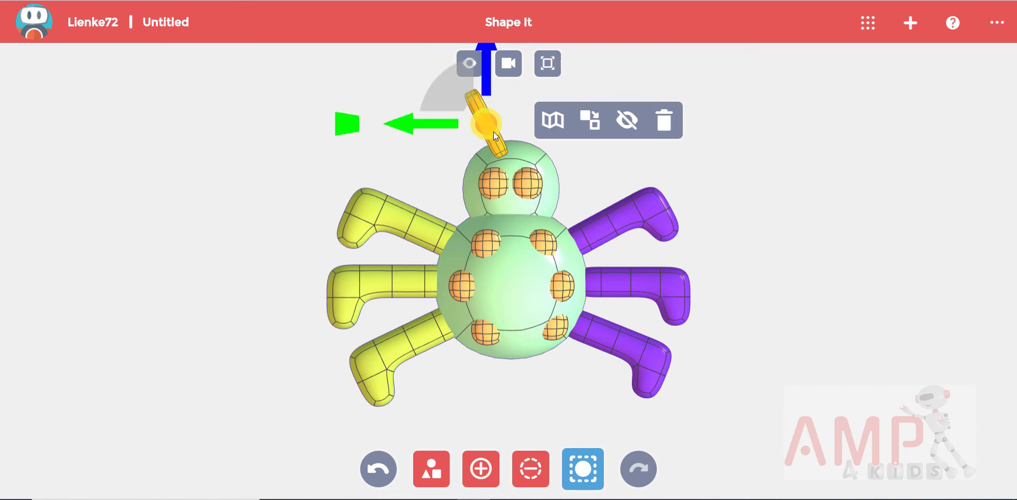
Move the tilted antenna down onto the yellow-leg side of the head so its lower end sinks into the head.
drag(451, 124, 426, 123)
drag(462, 91, 469, 117)
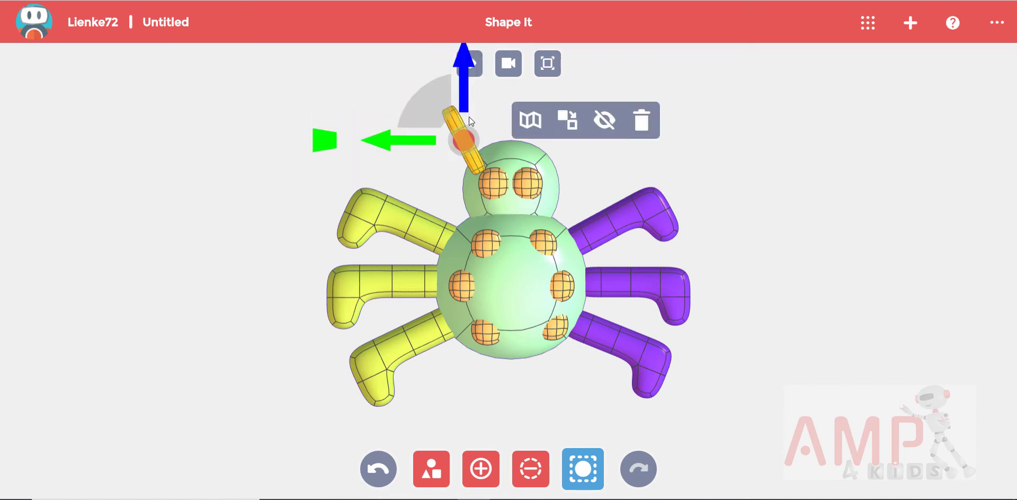
drag(430, 141, 442, 140)
drag(477, 100, 478, 107)
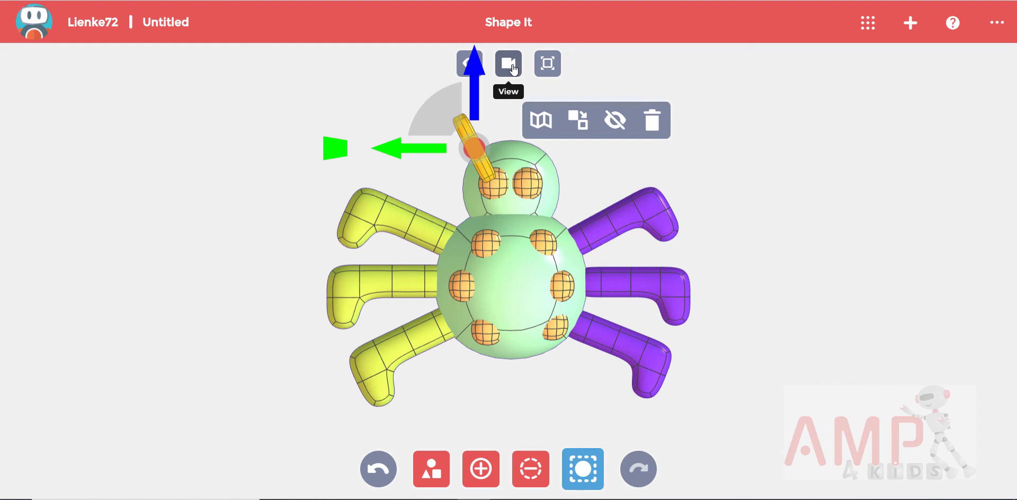
From the yellow-leg side, push the antenna back until it is flush with the spider's flat back.
click(512, 64)
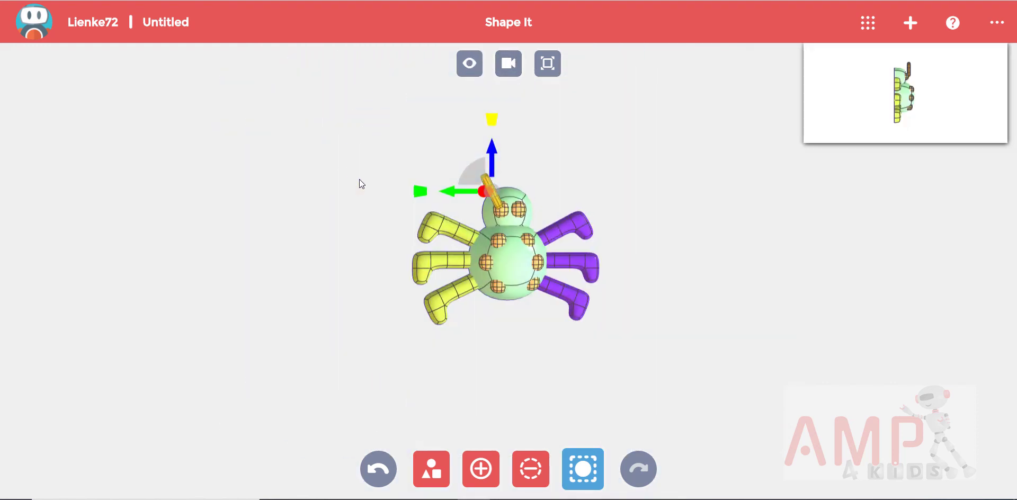
click(360, 179)
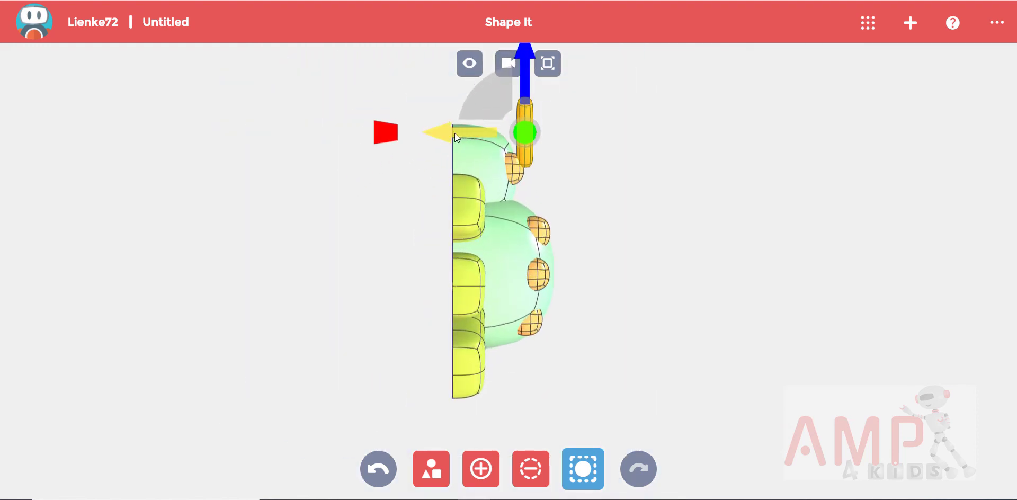
drag(455, 133, 404, 131)
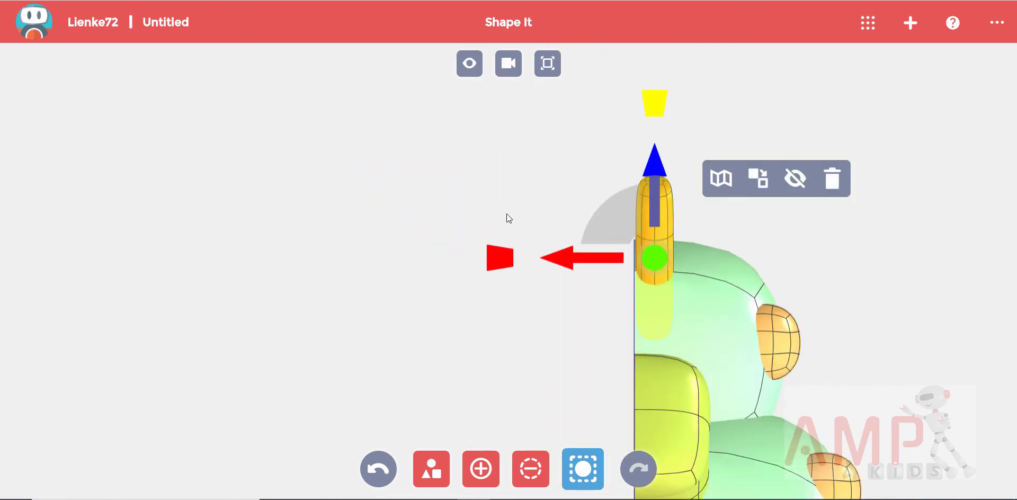
drag(598, 259, 597, 260)
click(592, 324)
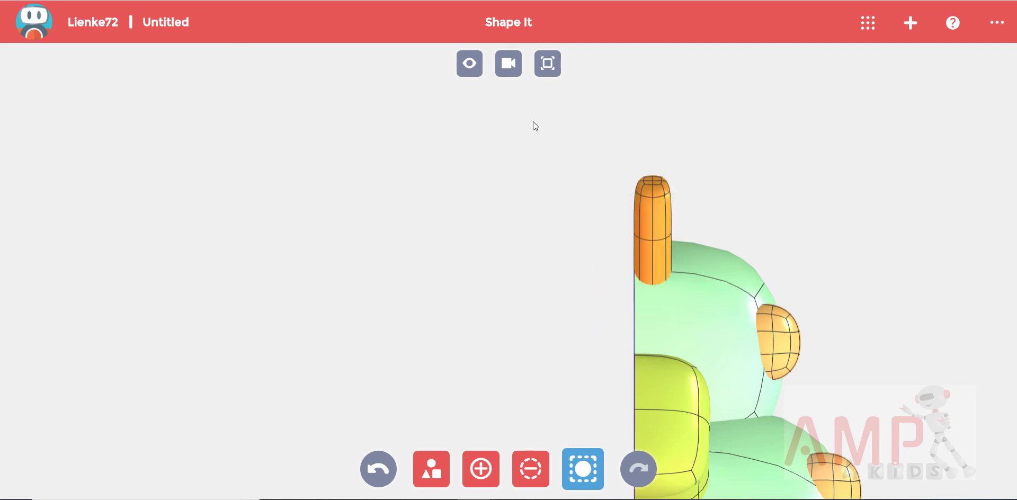
From the front view, place a copy of the antenna on the purple-leg side of the head.
click(518, 77)
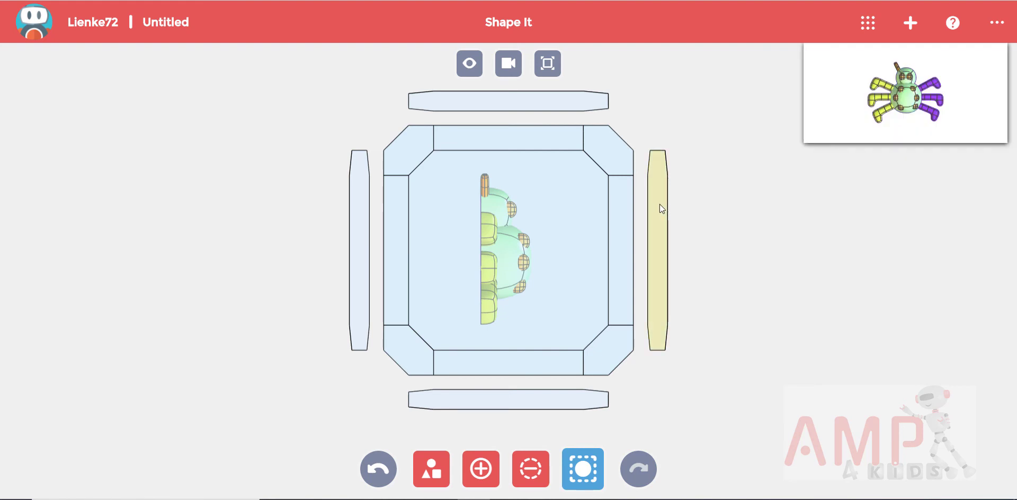
click(660, 206)
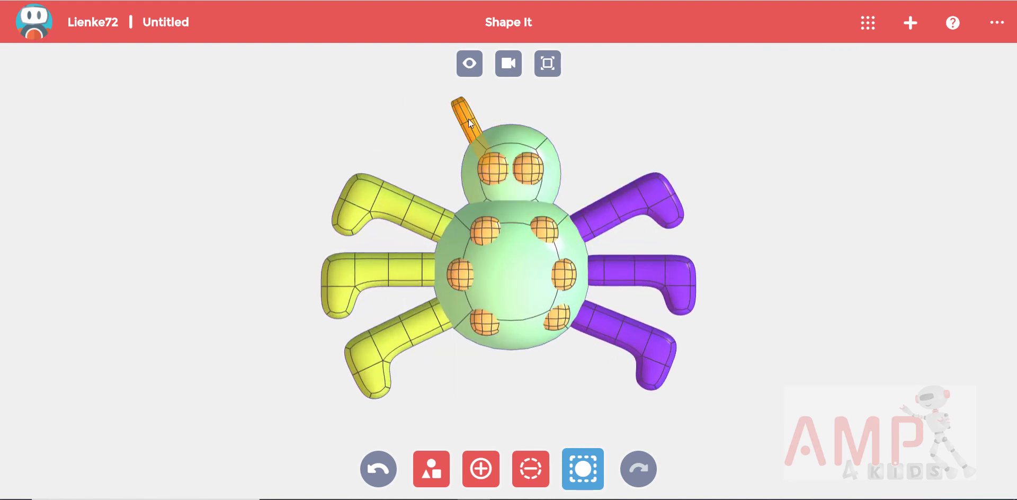
click(469, 119)
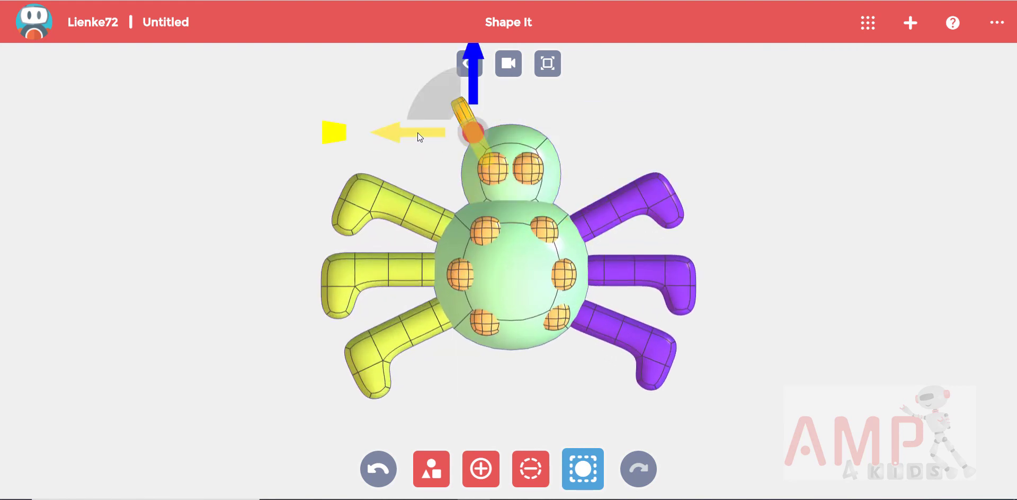
drag(419, 136, 568, 138)
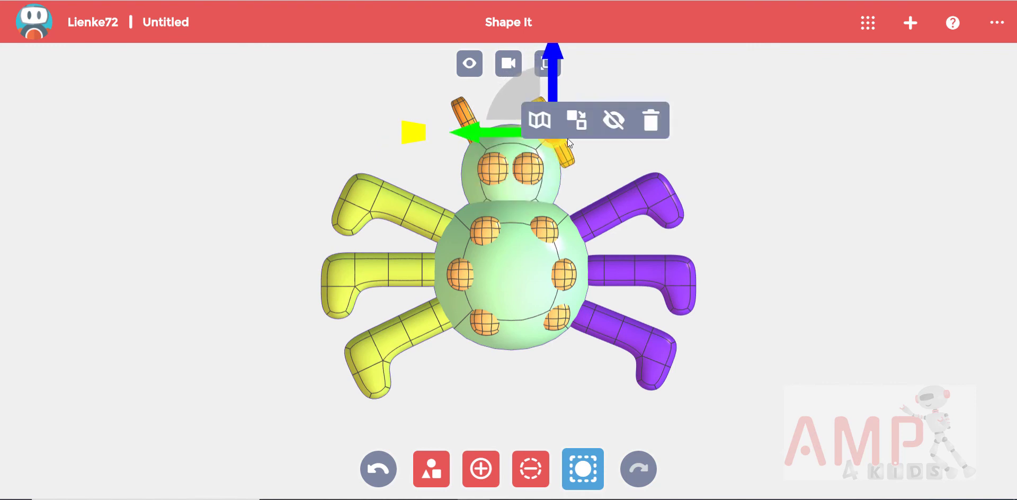
Rotate the copied antenna so its upper end leans toward the purple legs, and nudge it slightly inward to mirror the first one.
click(564, 134)
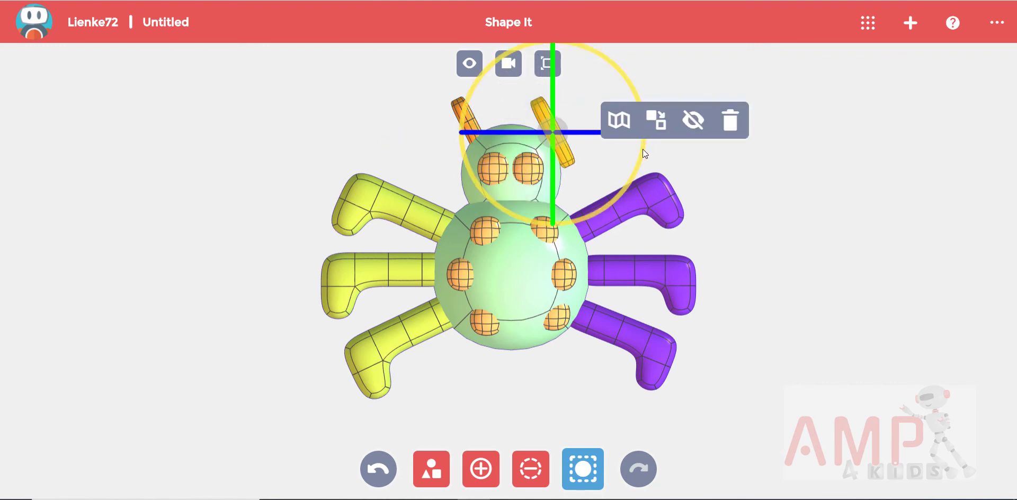
drag(643, 149, 579, 195)
click(577, 162)
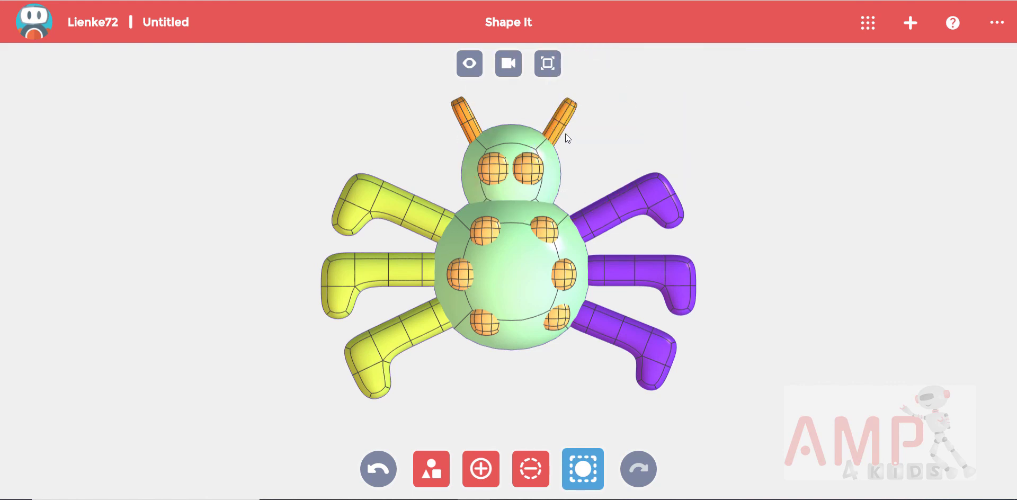
click(562, 129)
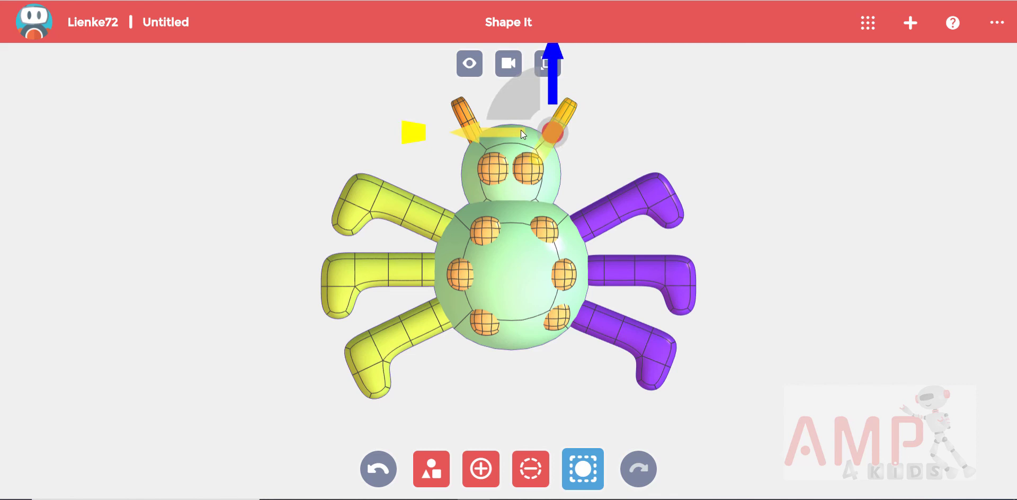
drag(521, 130, 519, 131)
click(595, 145)
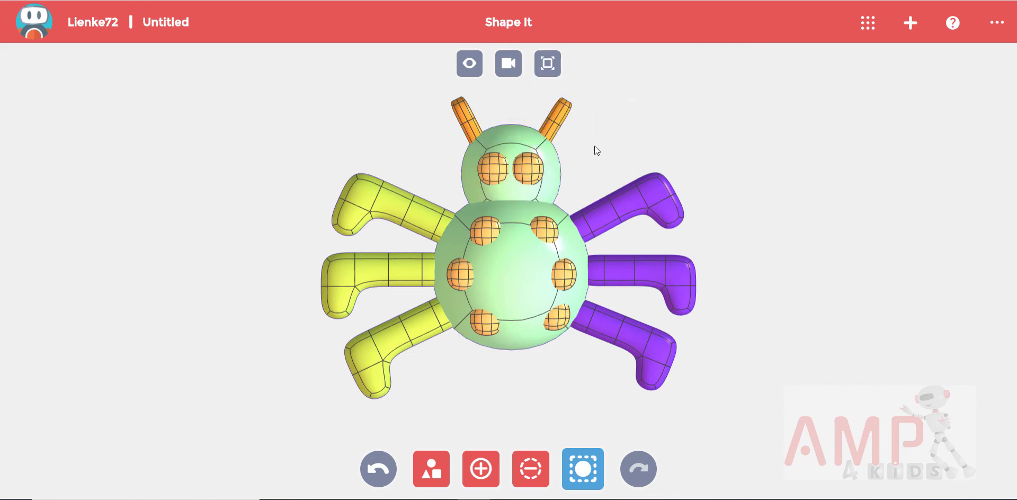
Duplicate the head ball and place the copy above the antenna on the yellow-leg side.
scroll(594, 146, down, 5)
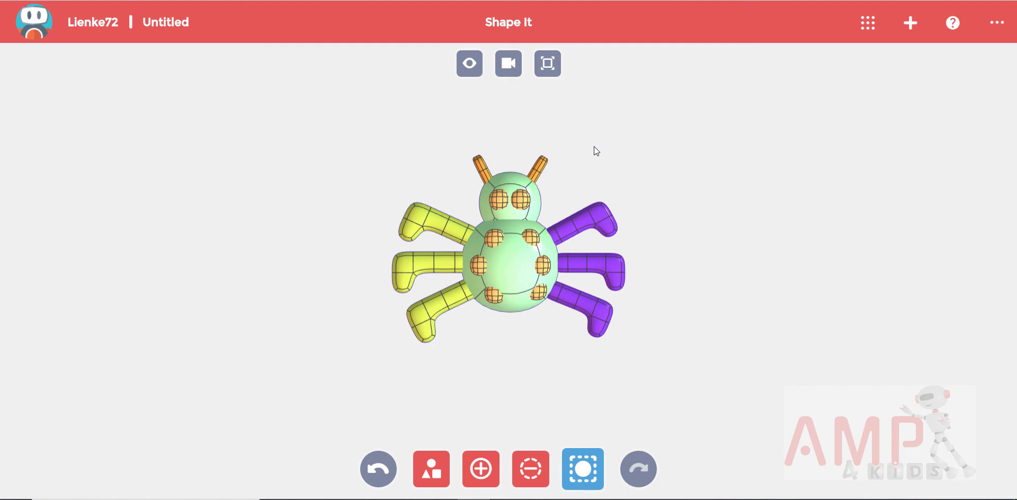
click(508, 182)
drag(510, 163, 432, 126)
drag(471, 87, 473, 101)
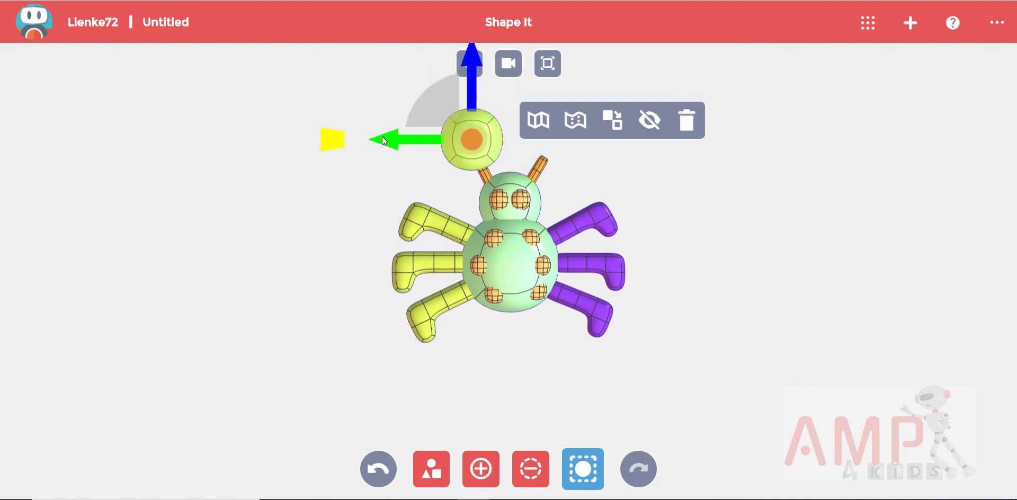
Scale the copied ball down to a small knob and seat it on the tip of the yellow-side antenna.
drag(332, 137, 366, 138)
drag(471, 95, 475, 105)
scroll(497, 129, up, 5)
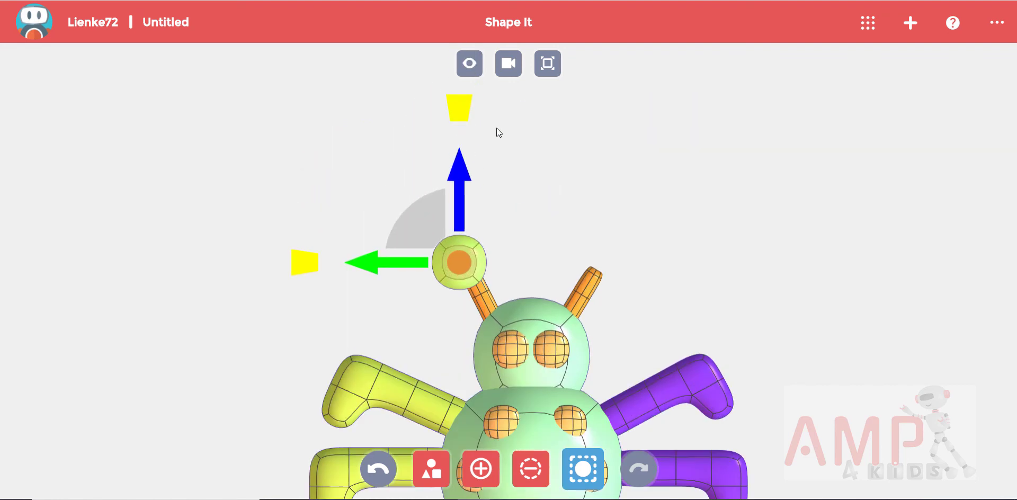
drag(320, 269, 377, 261)
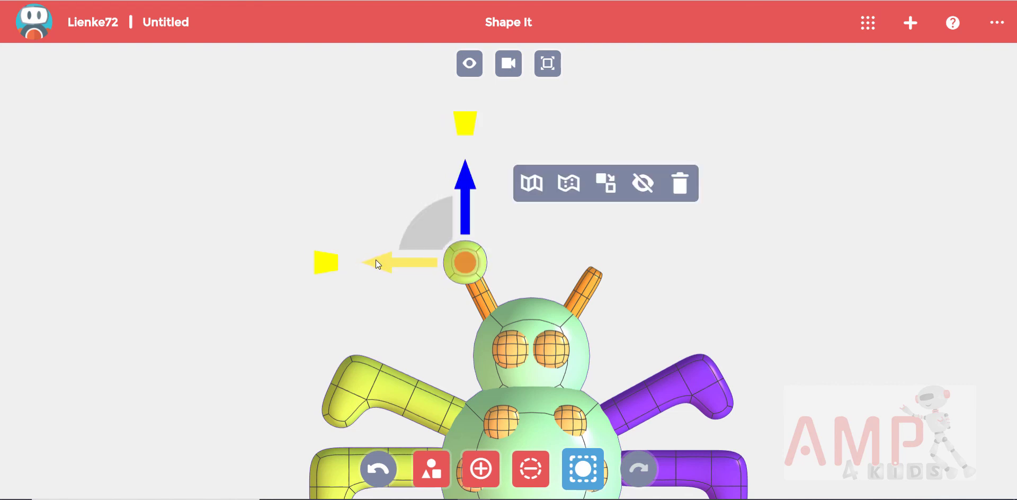
From the yellow-leg side, push the small antenna ball back and fine-tune it until it is flush with the flat back.
click(509, 63)
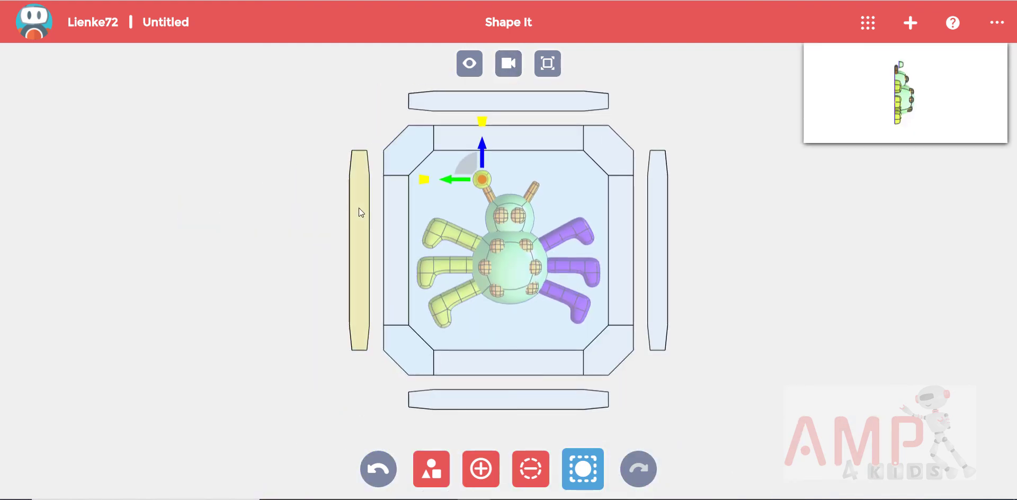
click(359, 208)
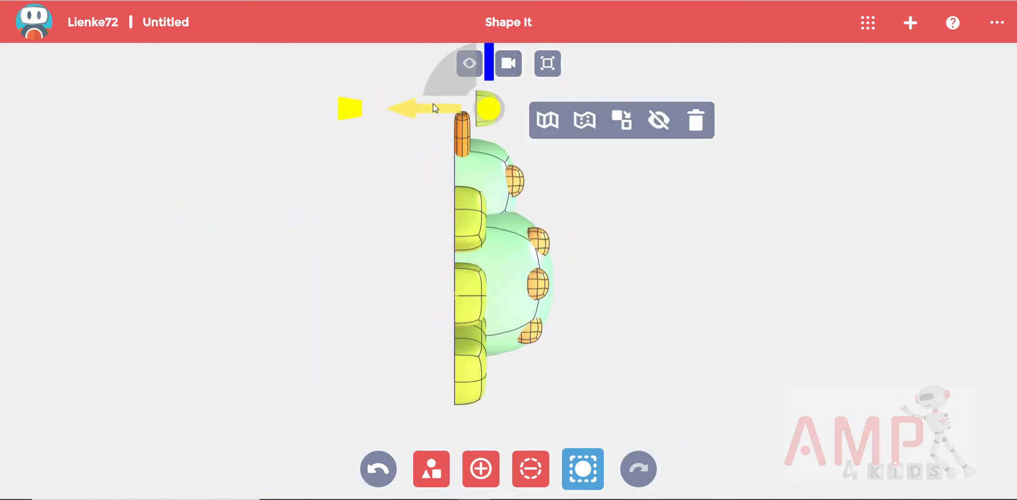
drag(434, 108, 411, 111)
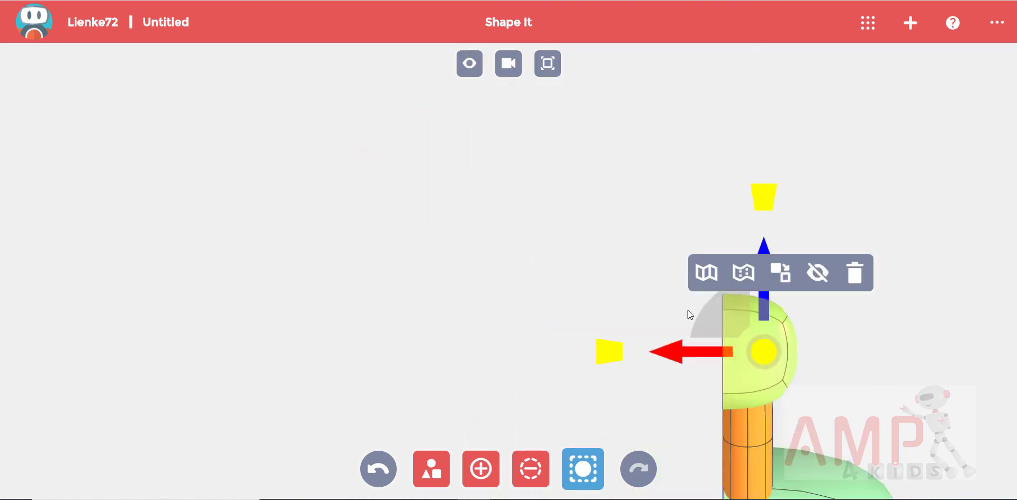
drag(915, 367, 662, 197)
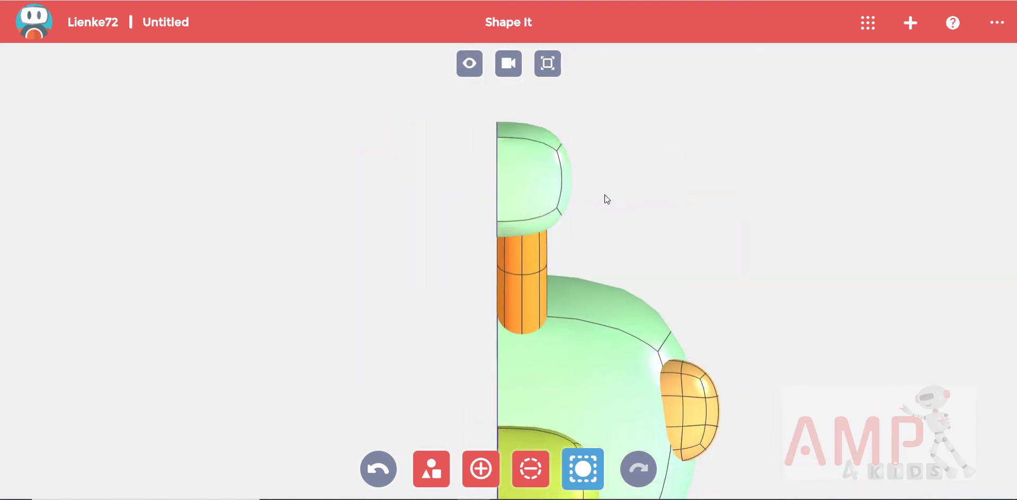
click(543, 194)
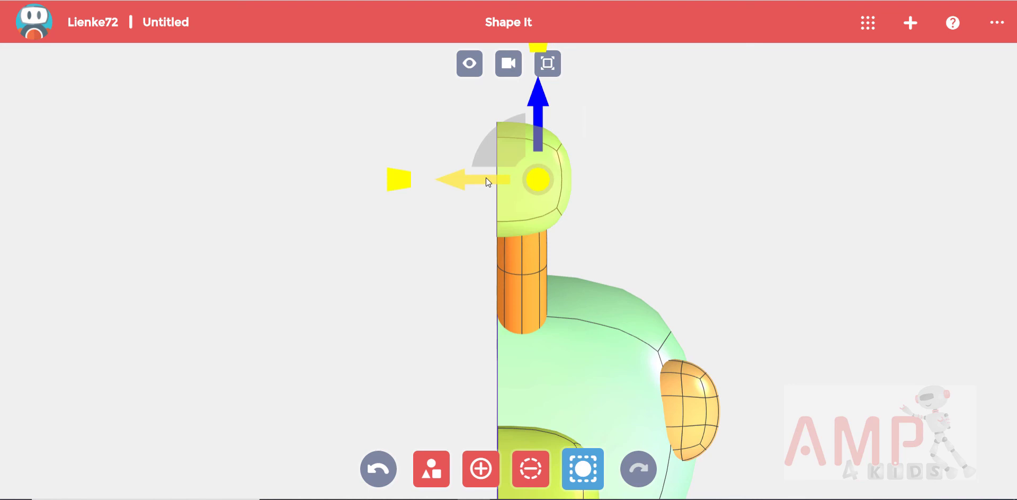
drag(487, 178, 486, 178)
scroll(486, 178, up, 3)
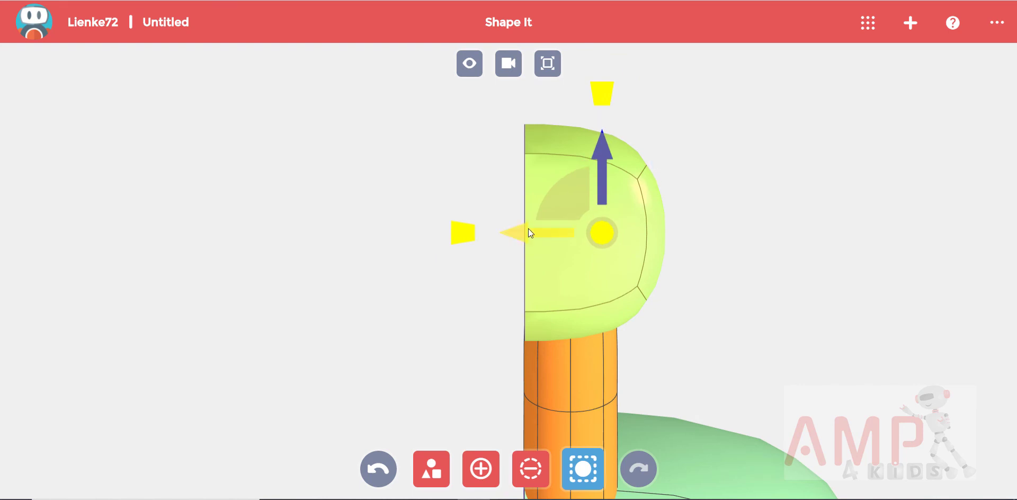
scroll(528, 230, up, 3)
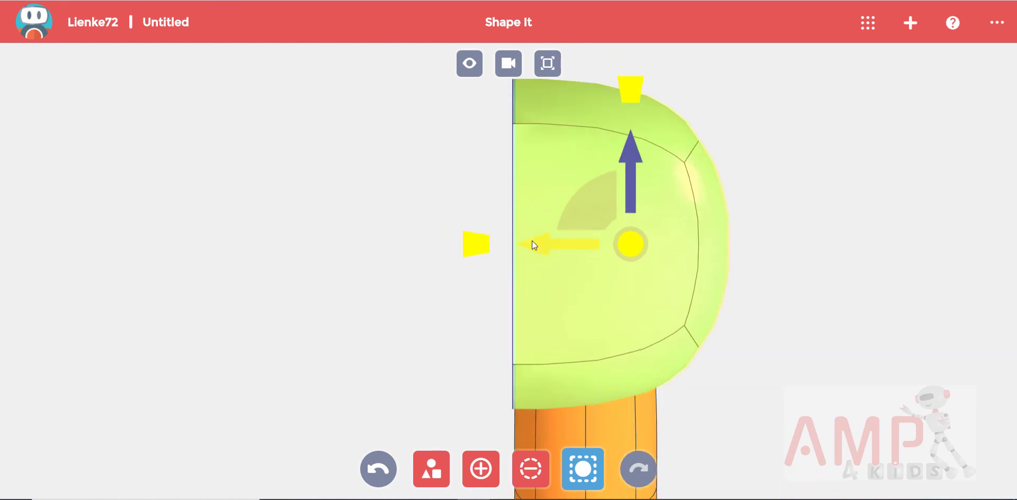
drag(542, 248, 540, 245)
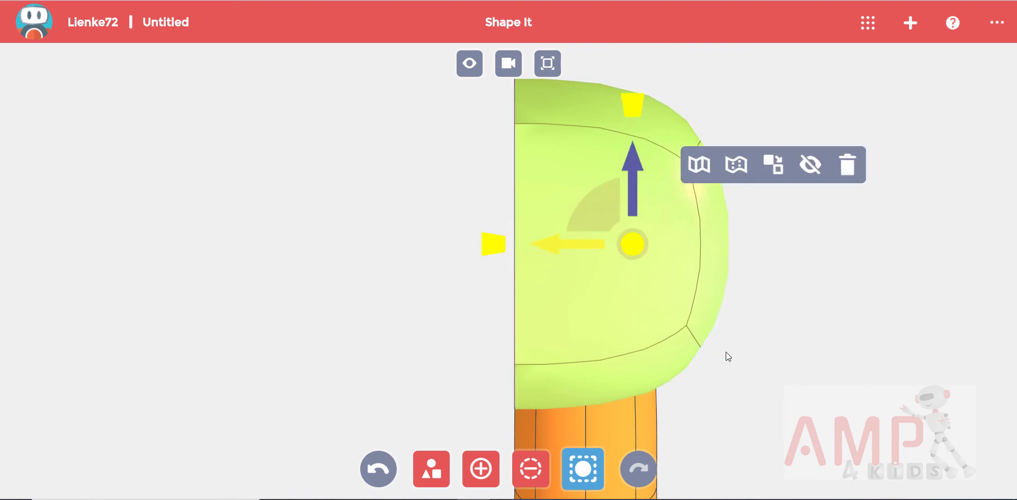
click(739, 367)
From the front view, copy the small ball from the yellow-side antenna onto the tip of the purple-side antenna.
click(508, 63)
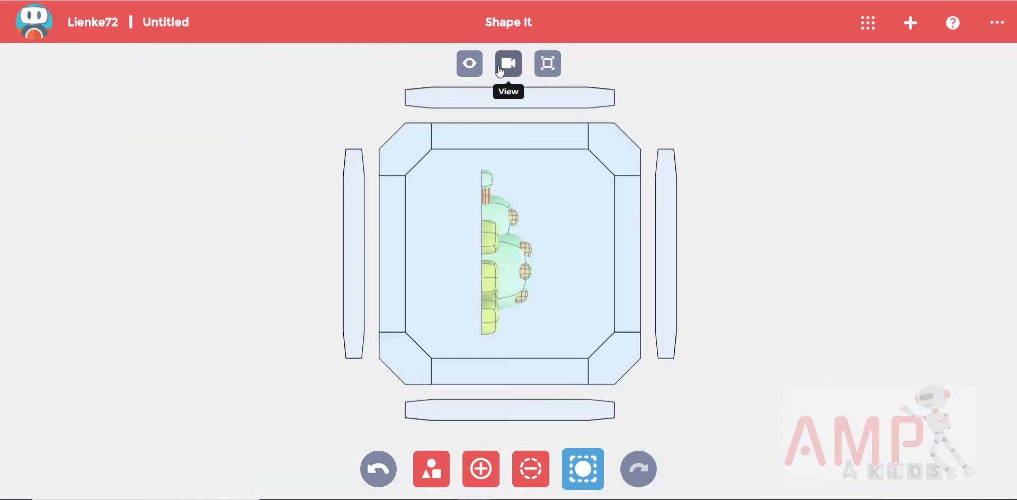
click(660, 174)
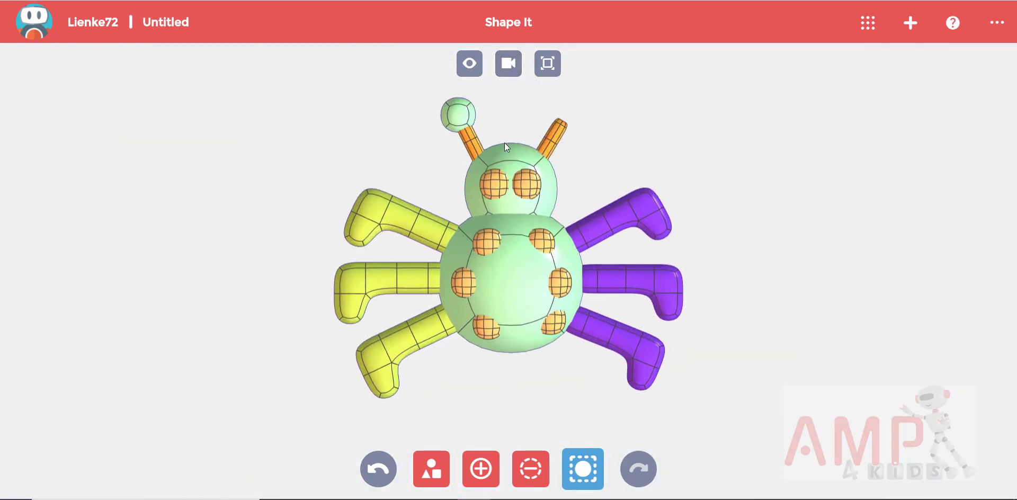
click(462, 112)
drag(397, 111, 503, 117)
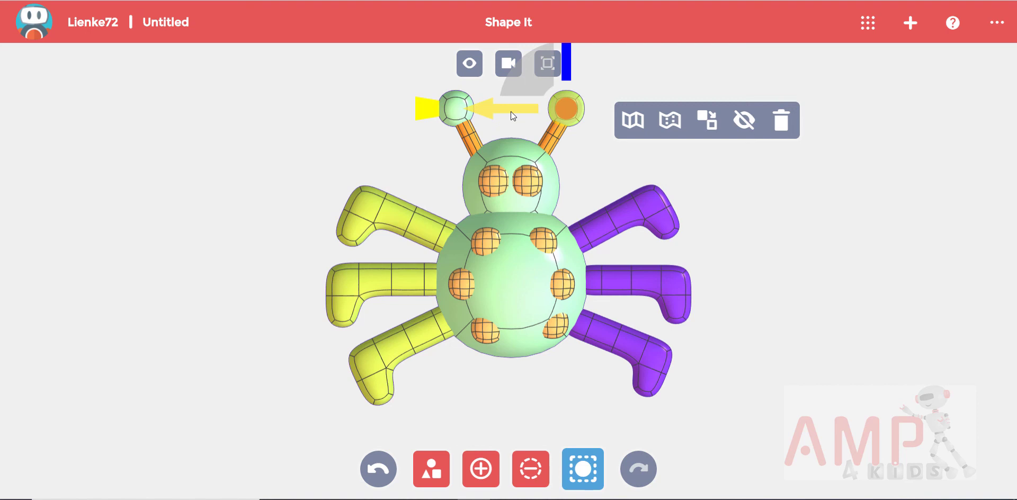
Rename the untitled project as "Lady bug".
double_click(155, 24)
key(BackSpace)
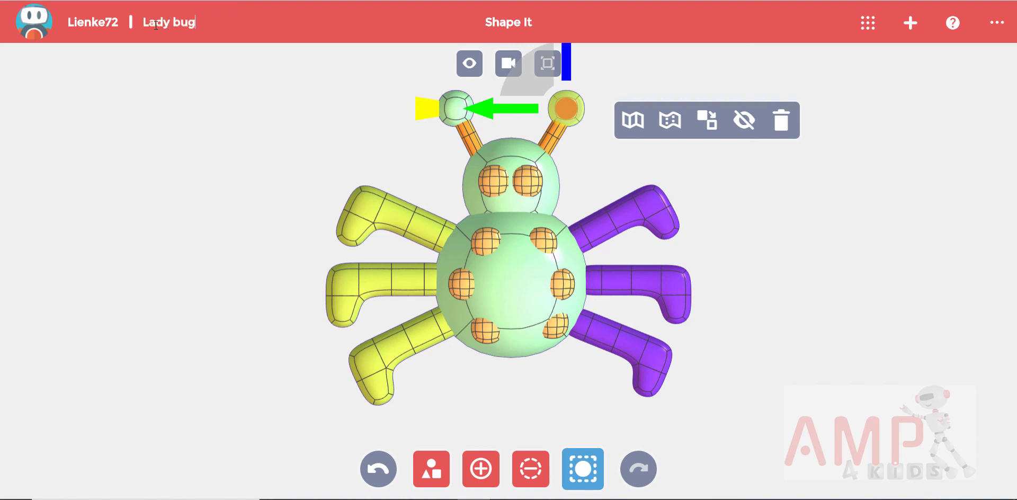
key(Return)
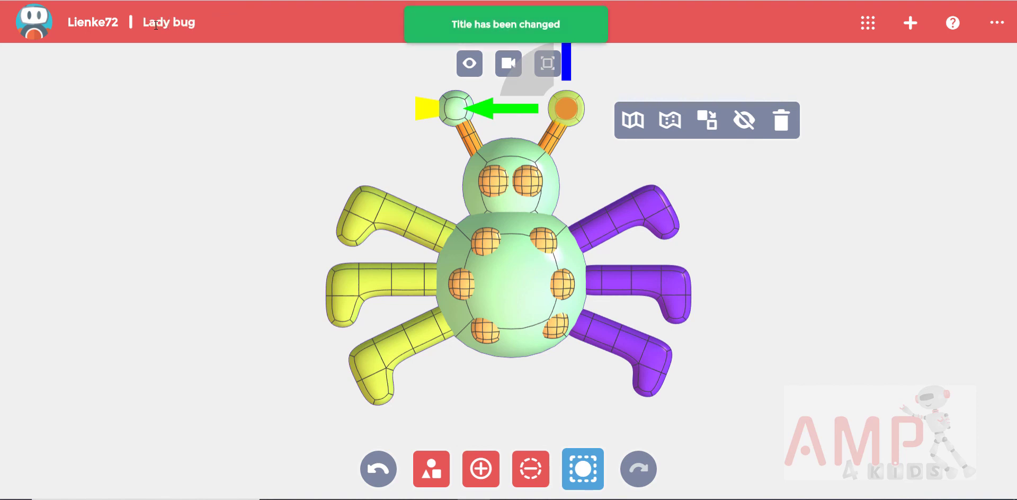